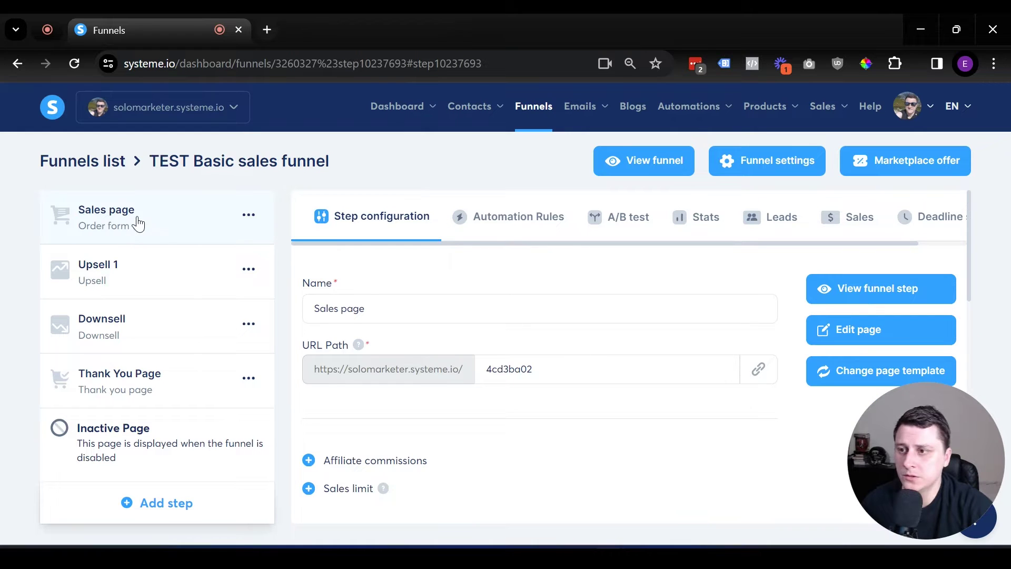
# Open the sales page in the page editor and scroll down to its order form.
pyautogui.click(853, 326)
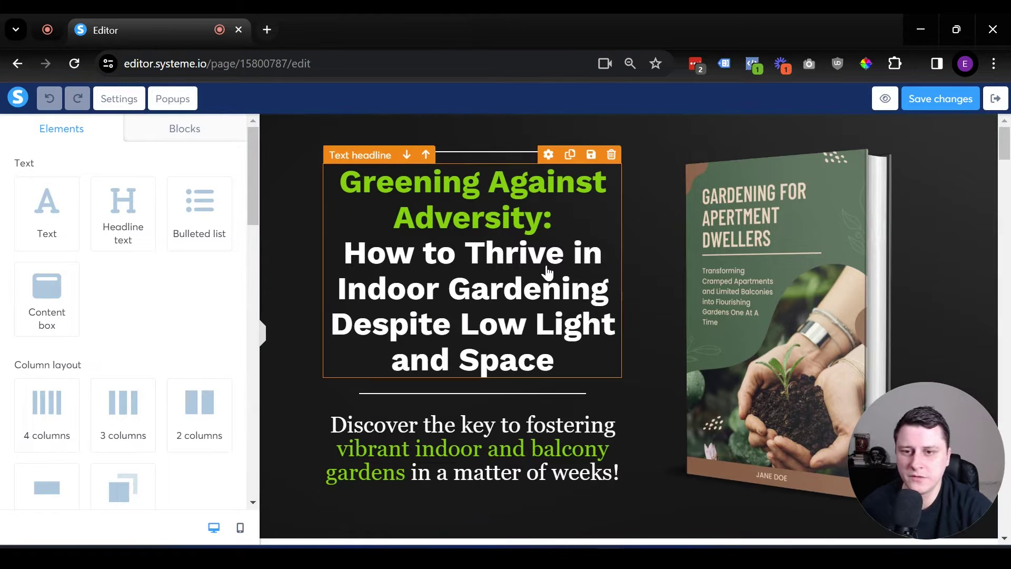
pyautogui.scroll(-15, 547, 271)
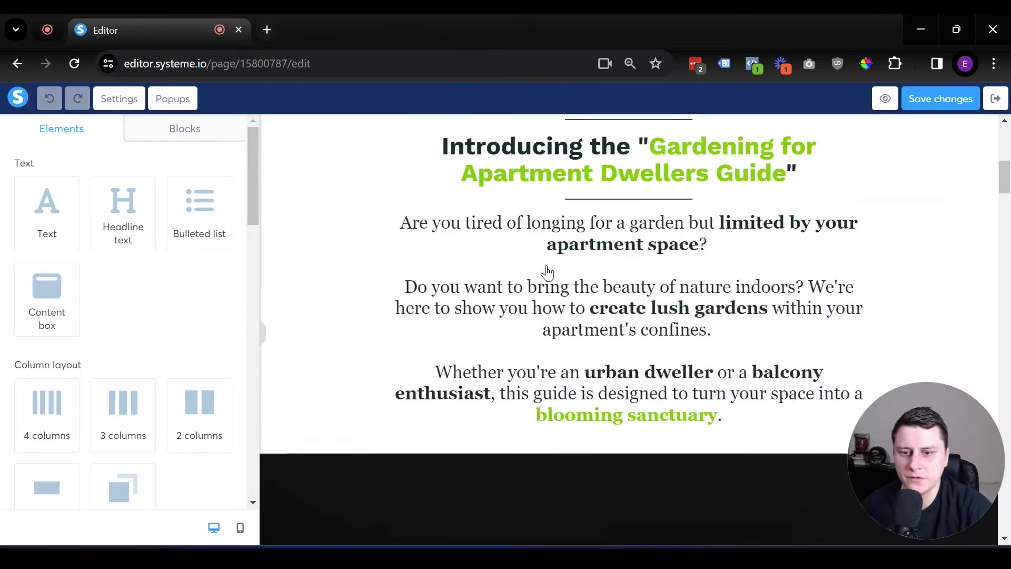
pyautogui.scroll(-20, 548, 271)
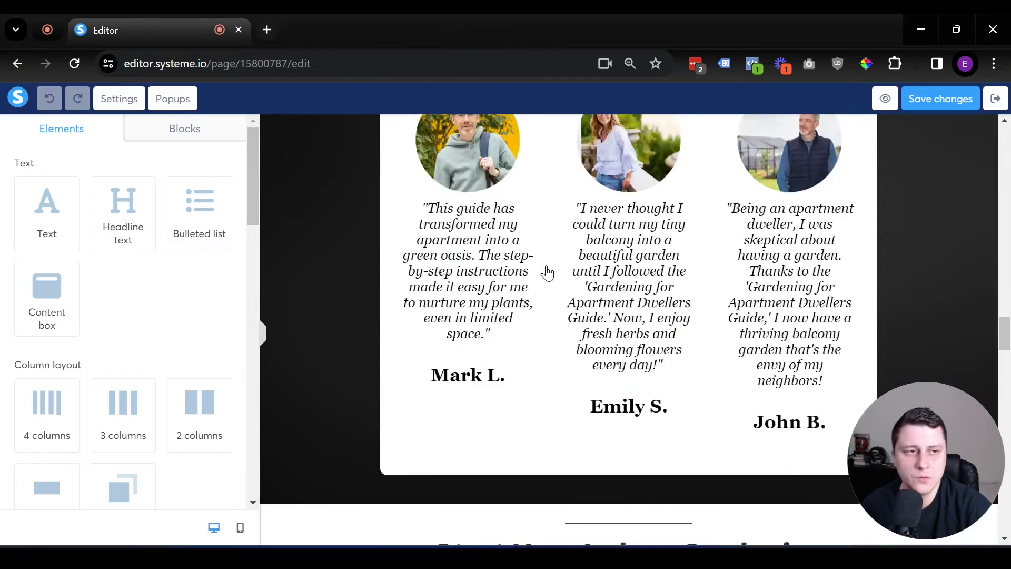
pyautogui.scroll(-10, 547, 271)
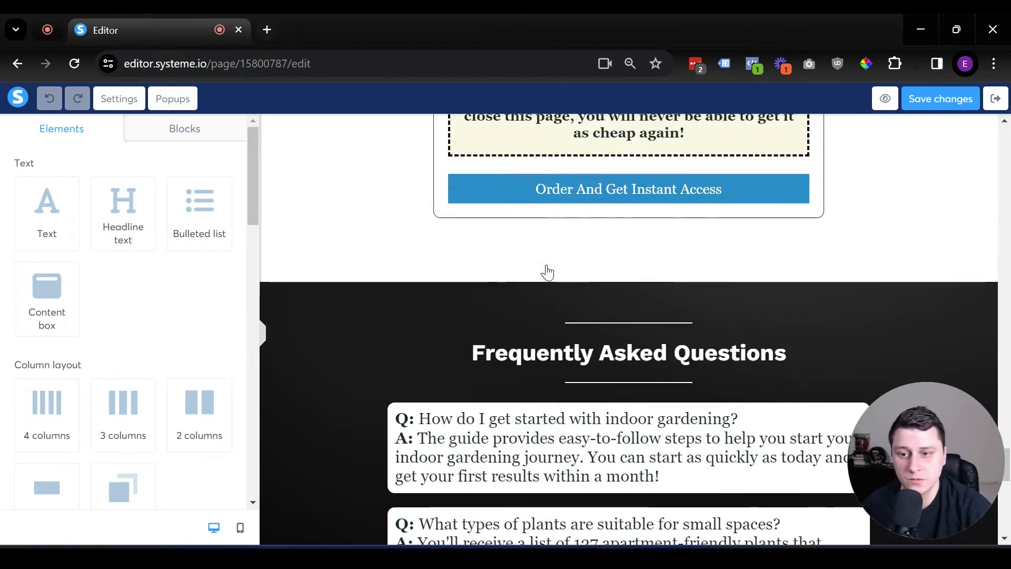
pyautogui.scroll(6, 545, 271)
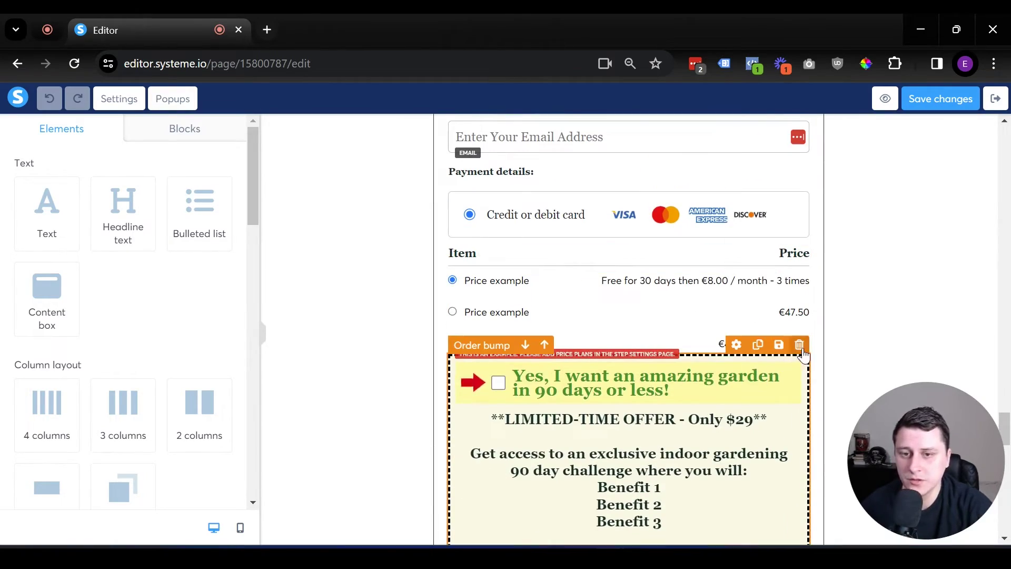
# Delete the existing order bump from the order form and confirm the removal.
pyautogui.click(799, 345)
pyautogui.click(588, 168)
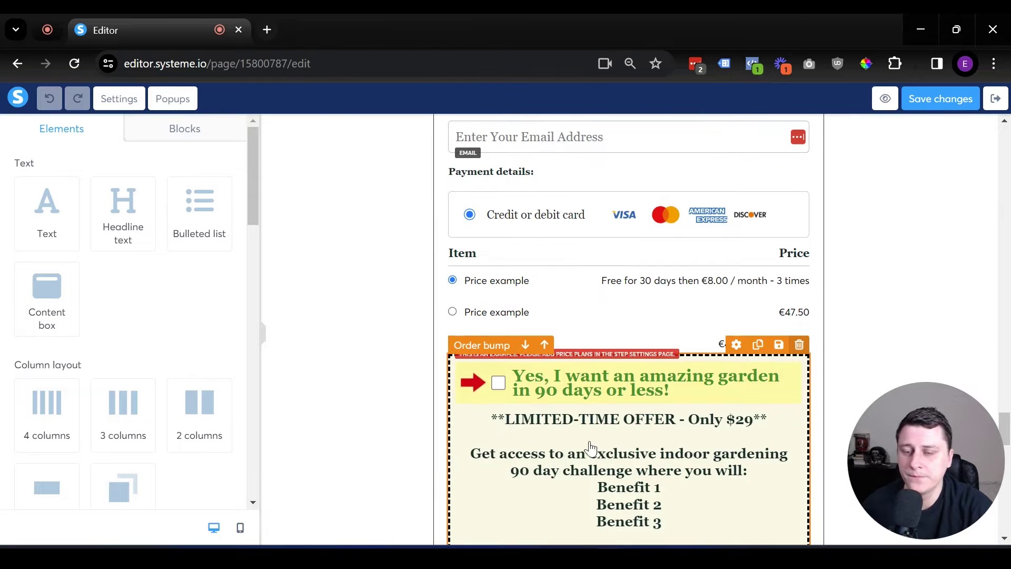
pyautogui.scroll(-2, 618, 390)
pyautogui.scroll(6, 601, 368)
pyautogui.scroll(-3, 583, 356)
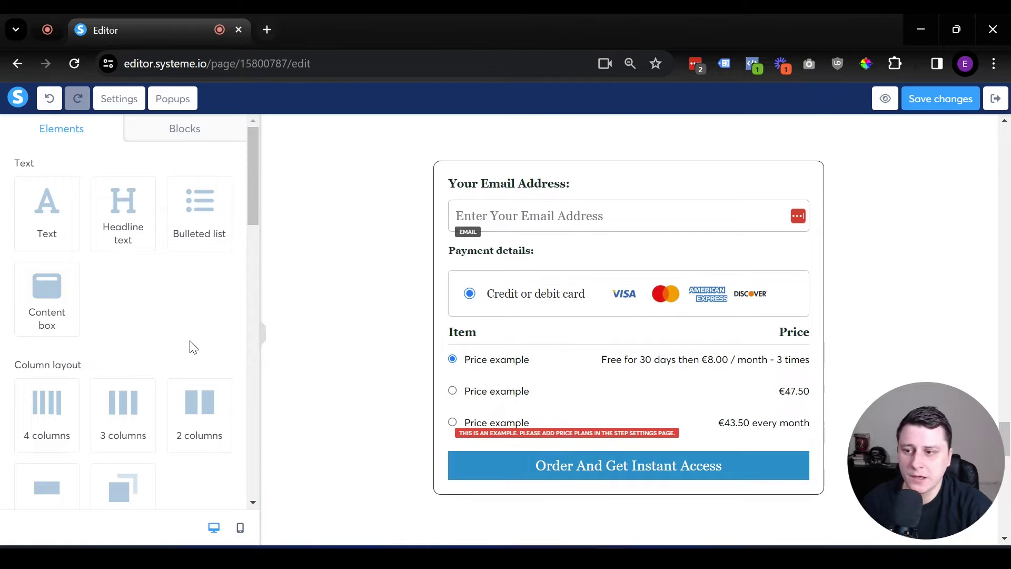
# Drag an Order bump element below the price options and select it to show its settings.
pyautogui.scroll(-3, 130, 295)
pyautogui.scroll(-7, 132, 300)
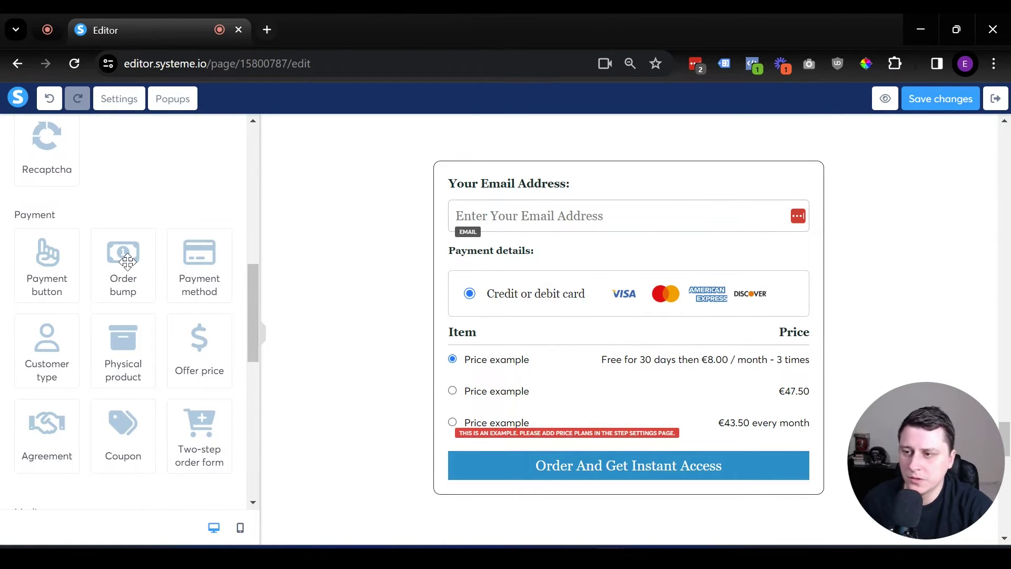
pyautogui.moveTo(108, 264); pyautogui.dragTo(685, 459)
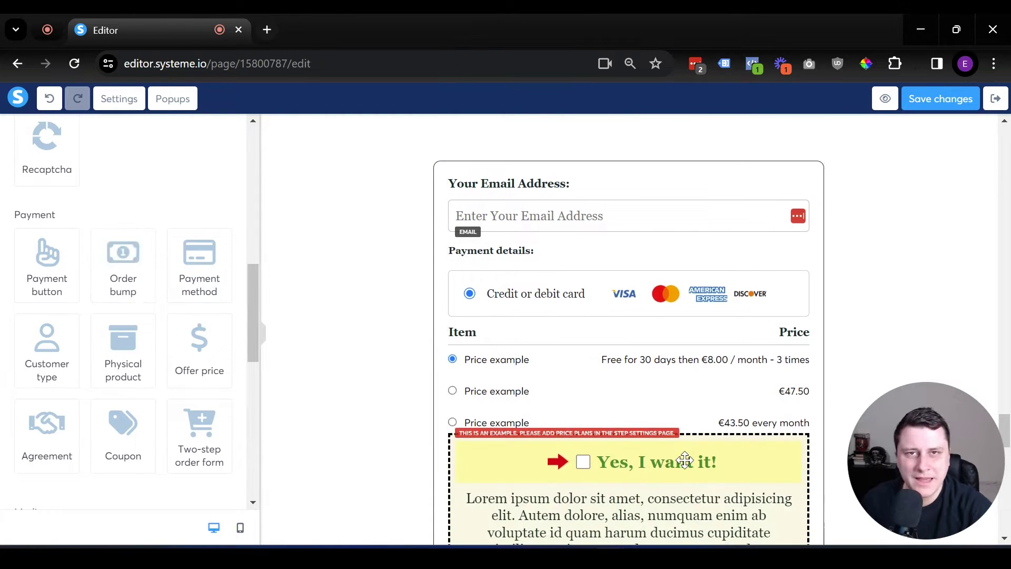
pyautogui.scroll(-2, 658, 453)
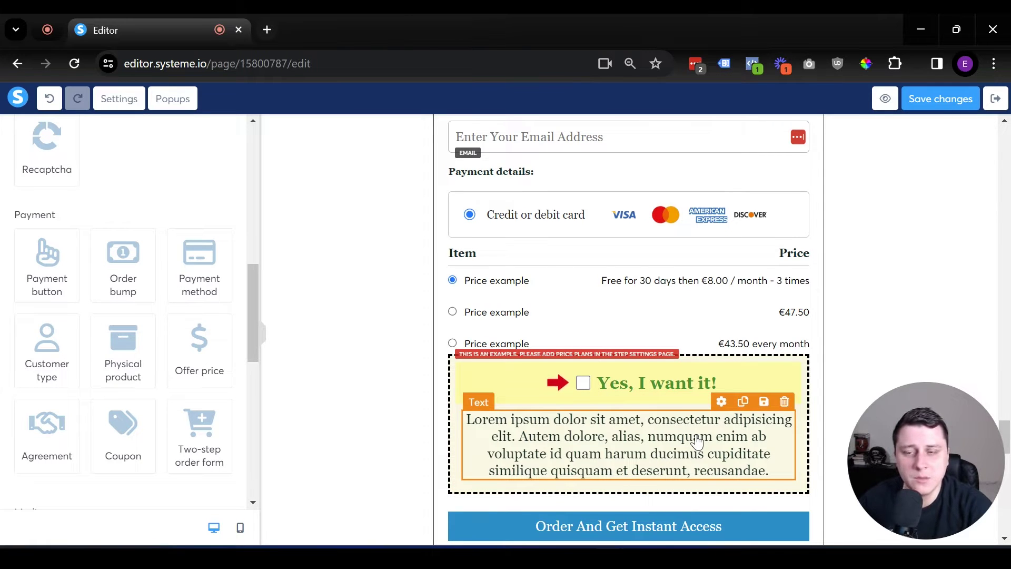
pyautogui.scroll(-2, 697, 442)
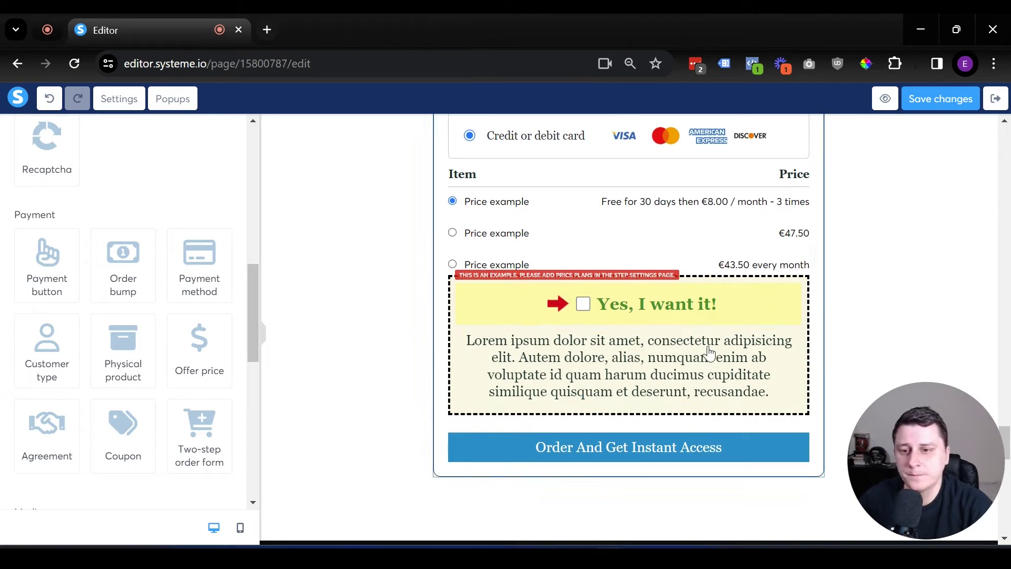
pyautogui.click(666, 316)
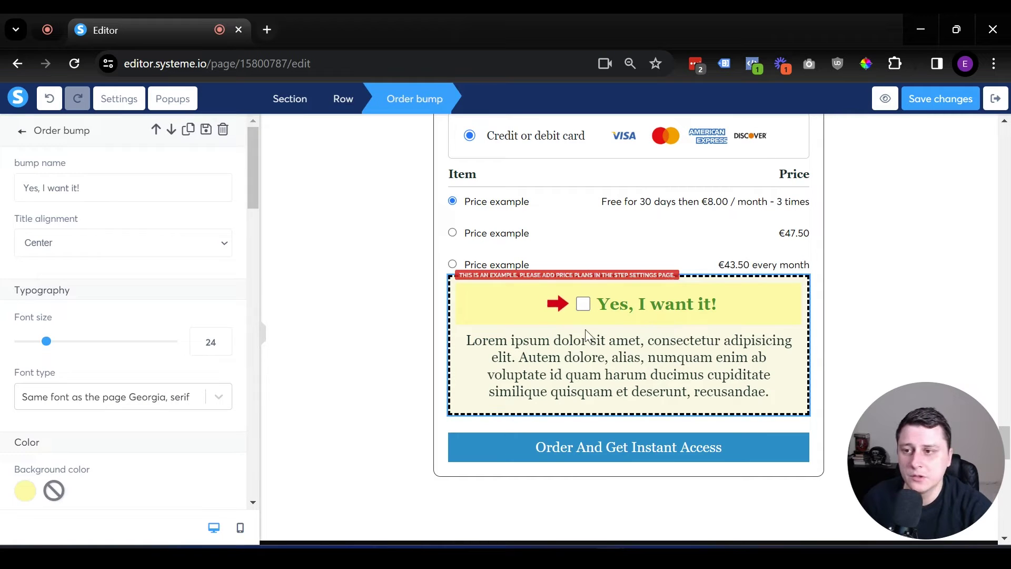
# Replace the bump name with 'Yes, I want an indoor garden of my own!'.
pyautogui.tripleClick(119, 183)
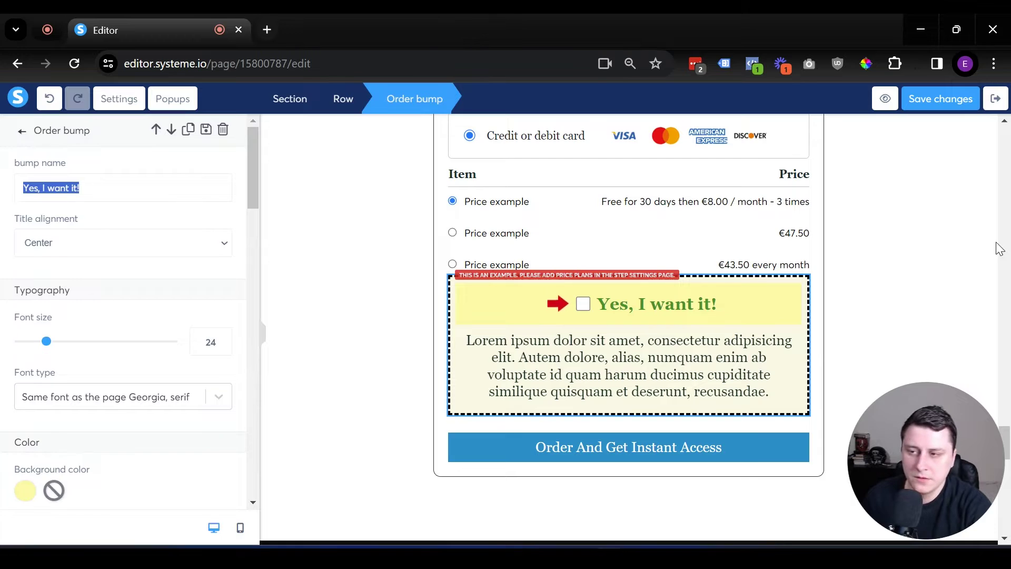
pyautogui.write('Ye')
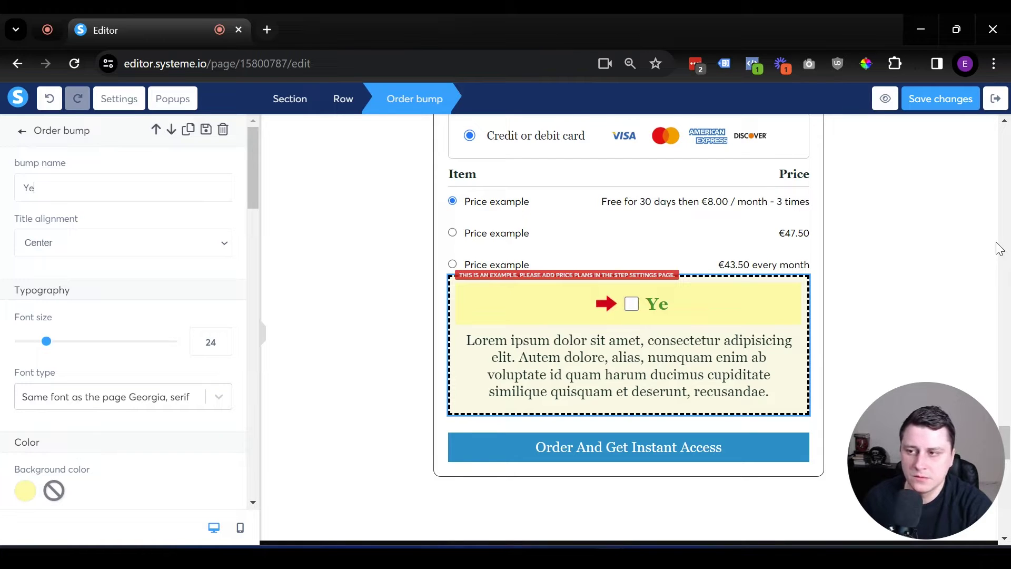
pyautogui.write('s, I want an indoor garden of my own!')
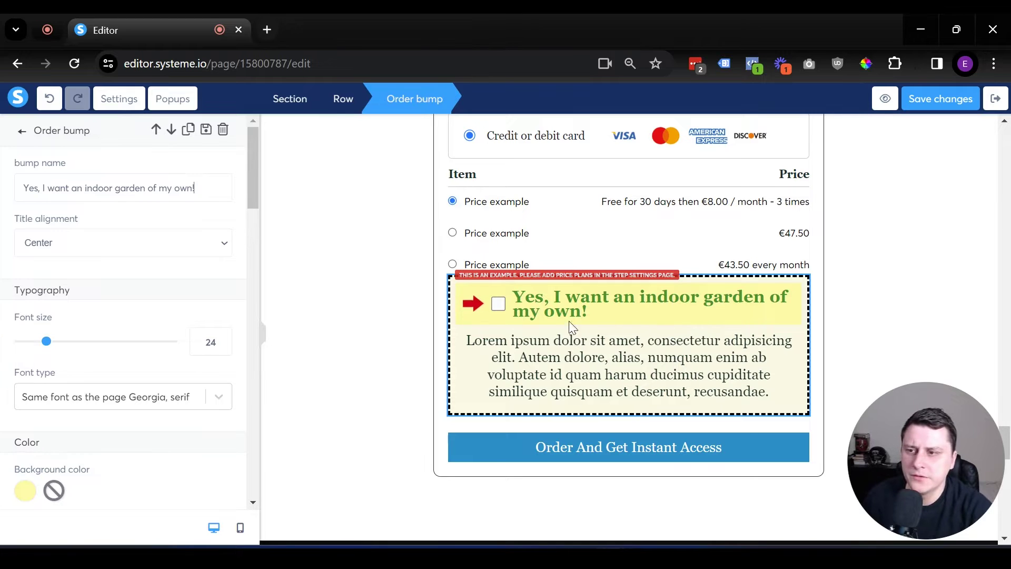
# Select all of the order bump's Lorem ipsum description text and delete it.
pyautogui.click(599, 367)
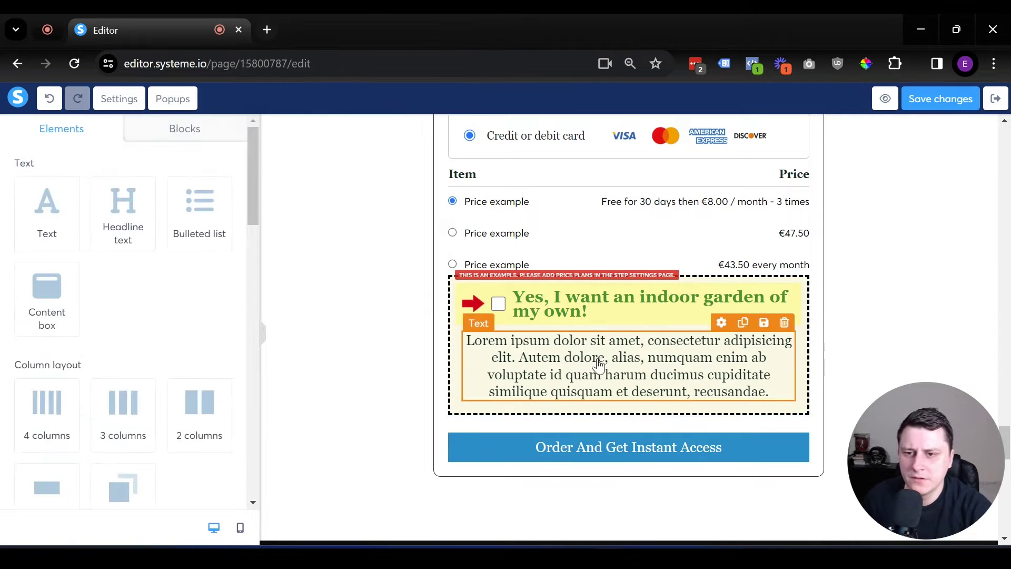
pyautogui.hotkey('ctrl', 'a')
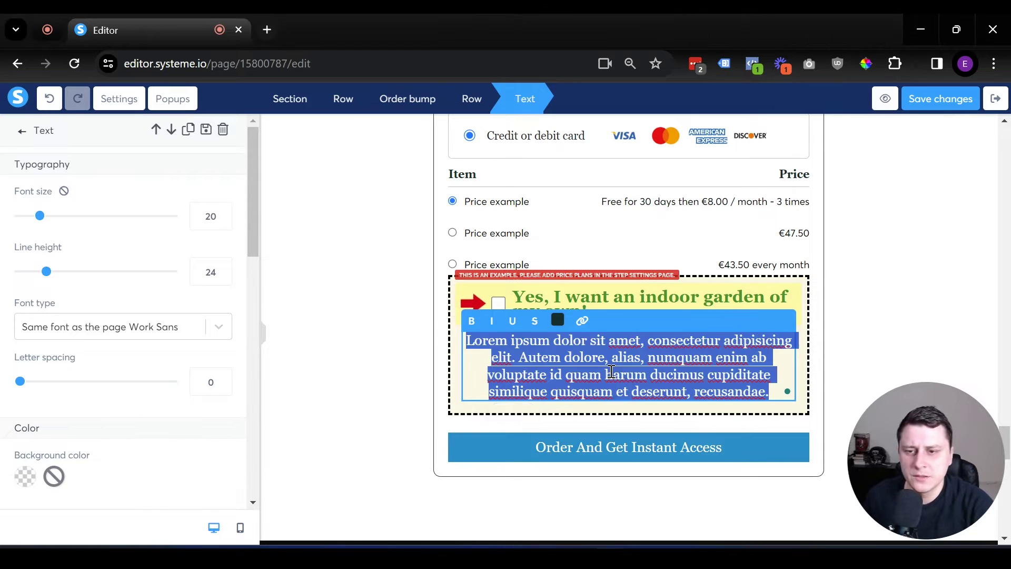
pyautogui.press('BackSpace')
# Type the '** THIS IS A LIMITED TIME OFFER (ONLY $29)**' headline, the 90-day challenge intro, and Benefits 1–3.
pyautogui.write('** THIS IS A ')
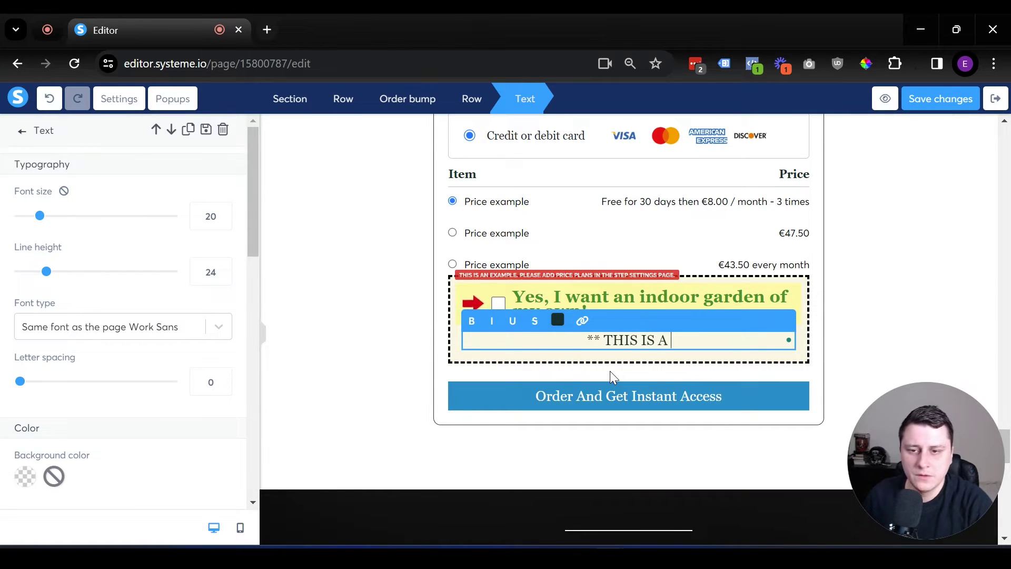
pyautogui.write('LIMITED TIME OFFER (ONLY $29)**')
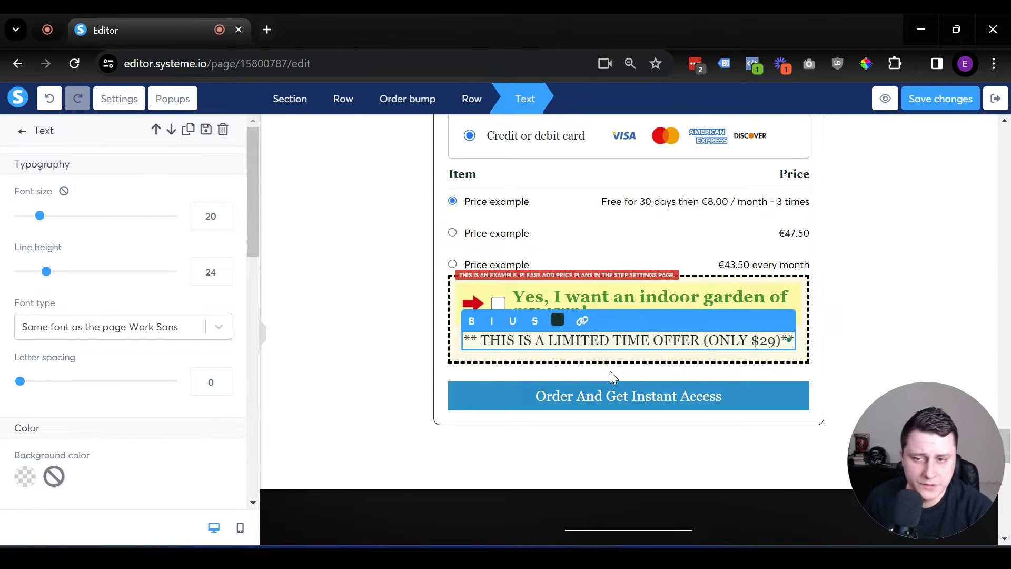
pyautogui.press('Return')
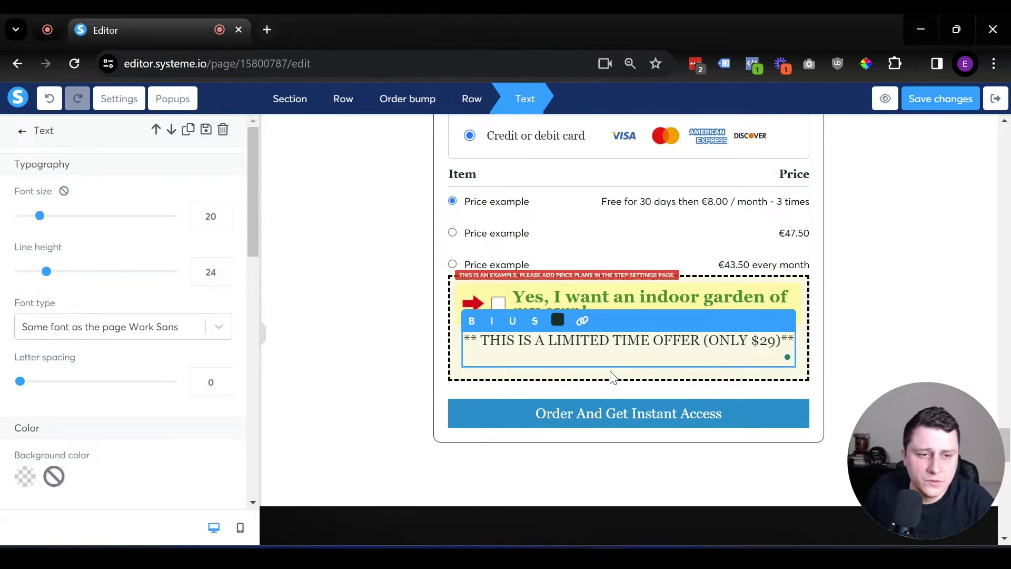
pyautogui.write('Get ')
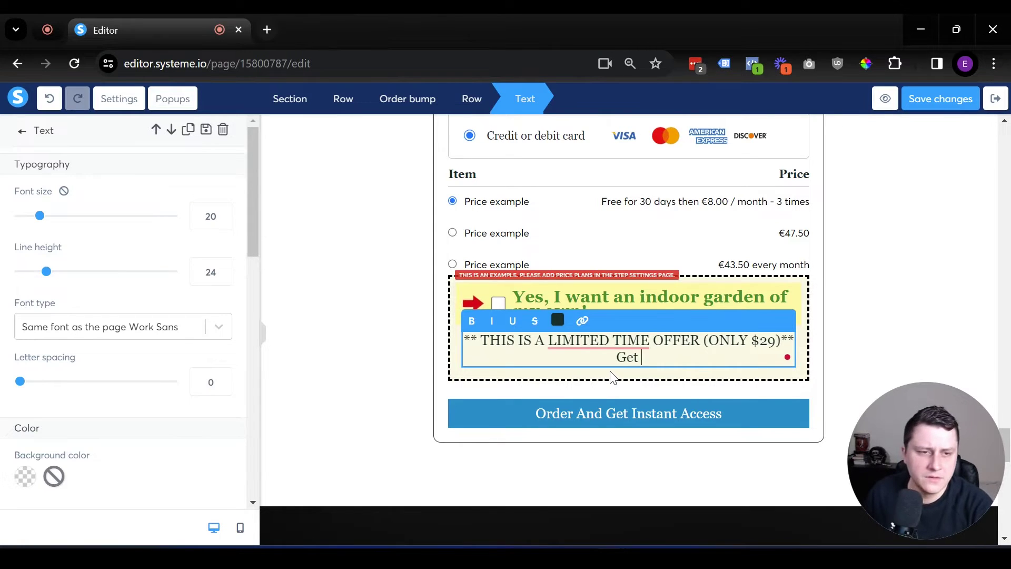
pyautogui.write('access to an e')
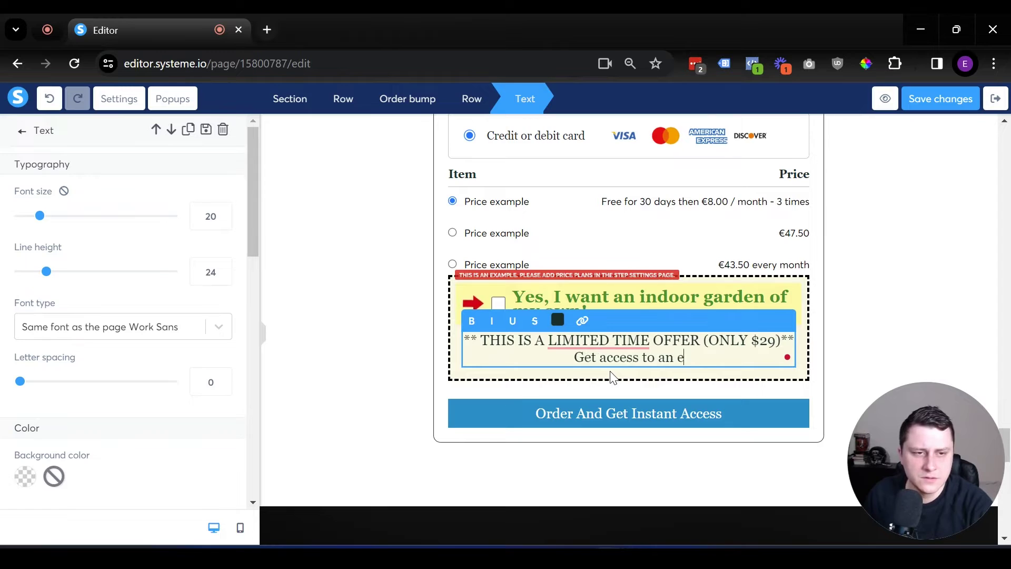
pyautogui.write('xclusive indoor gardening 90-day challenge where you wi')
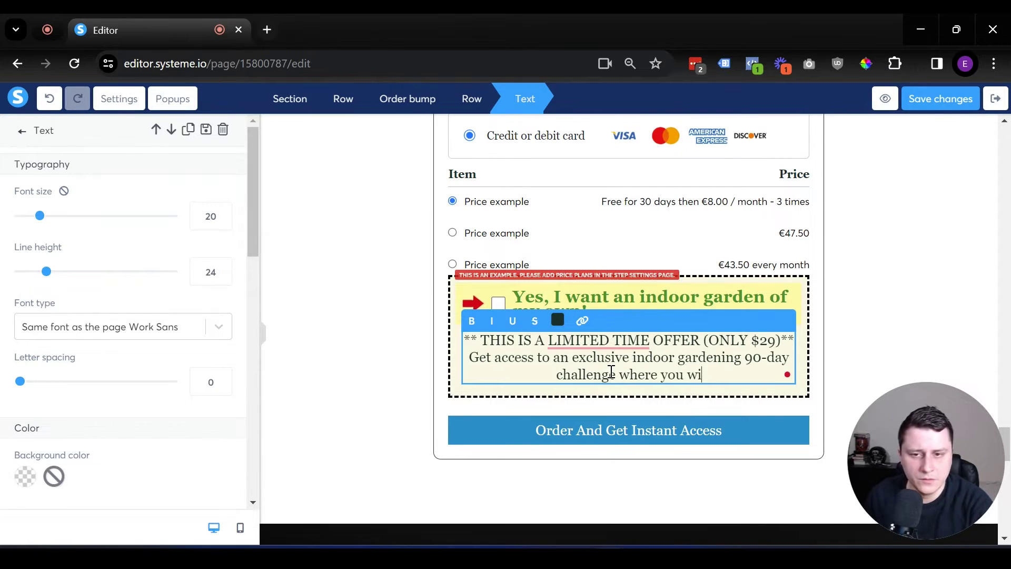
pyautogui.write('ll:')
pyautogui.press('Return')
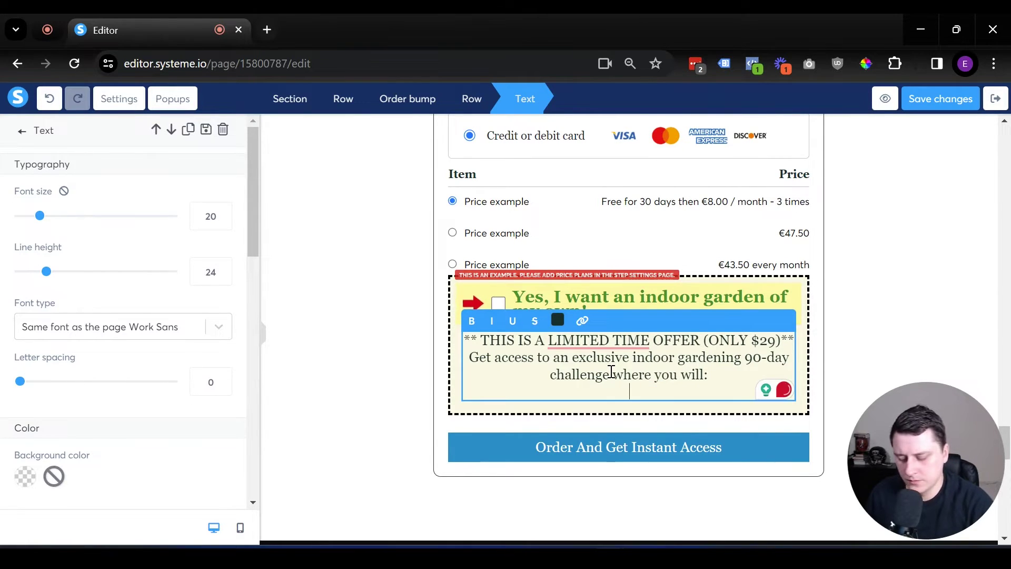
pyautogui.write('Benefit 1')
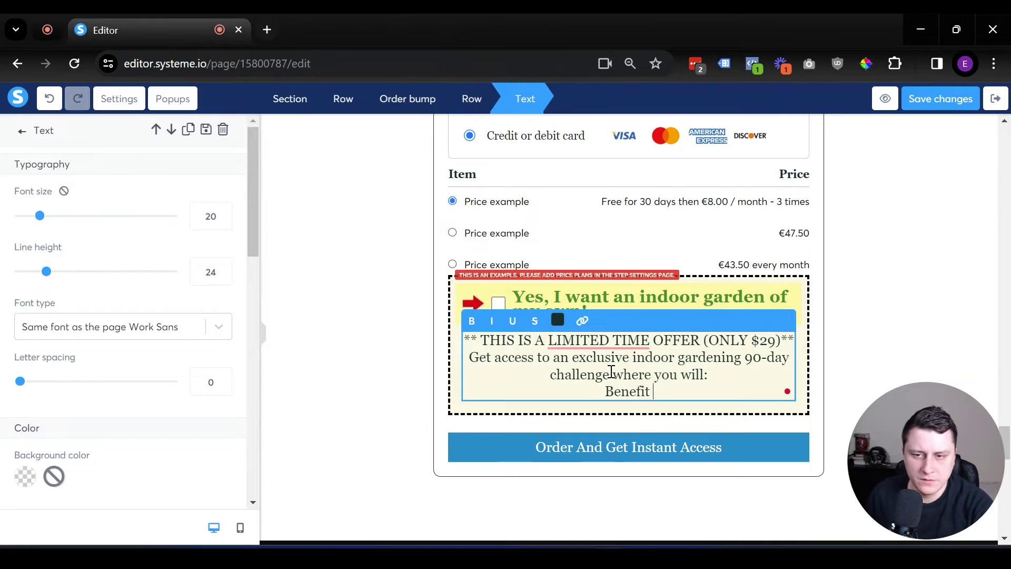
pyautogui.press('Return')
pyautogui.write('Benefit 2')
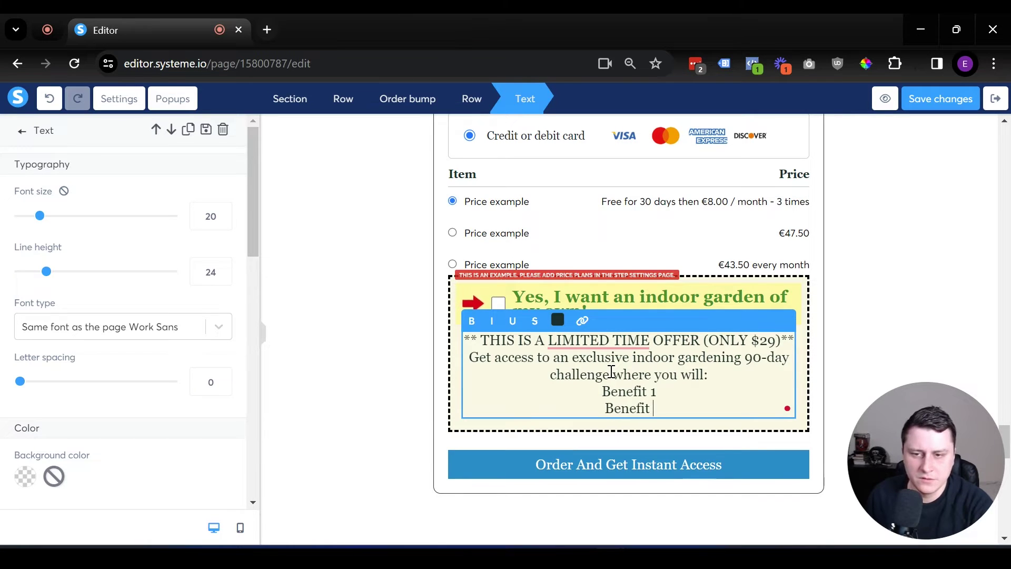
pyautogui.press('Return')
pyautogui.write('Benefit 3')
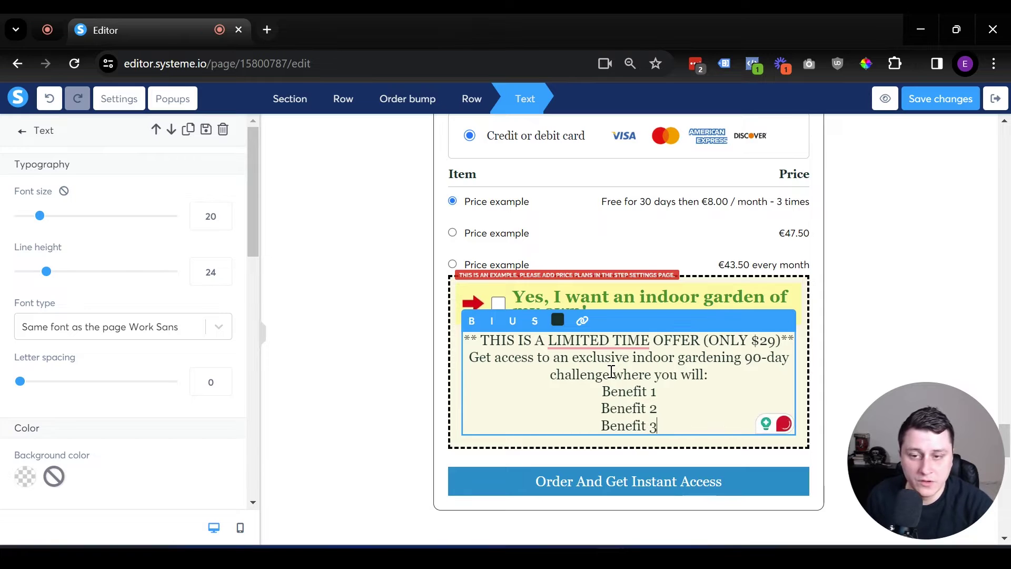
pyautogui.press('Return')
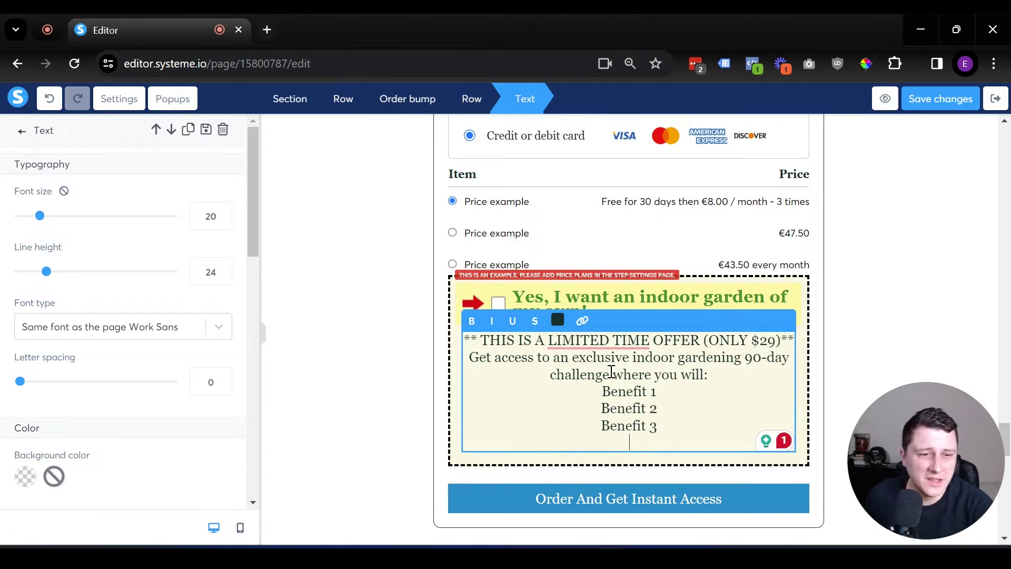
# Add the ONE-TIME offer sentence and the 'Check the box above… ONLY $29 (80% discount)' line.
pyautogui.write('This is a ON')
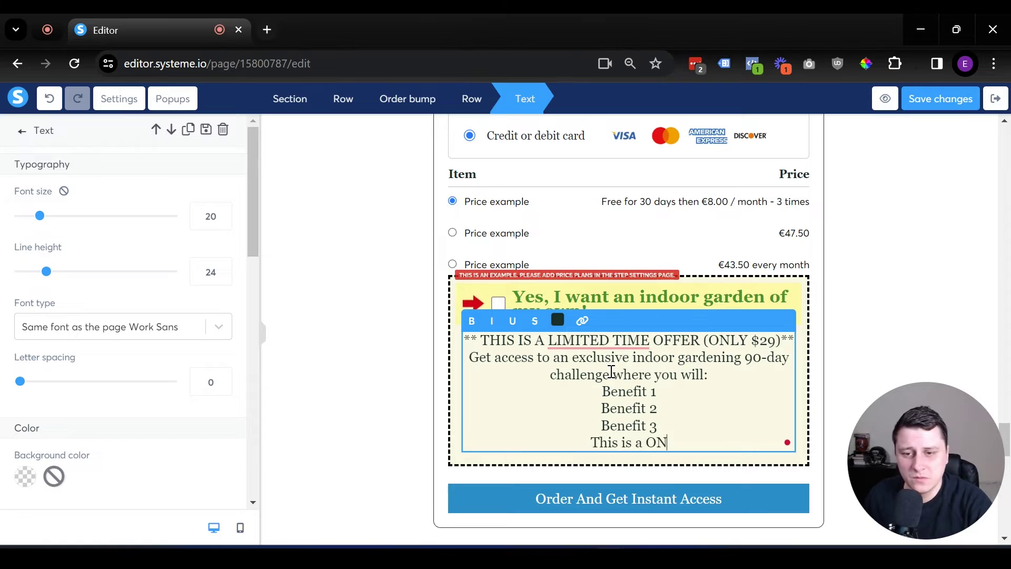
pyautogui.write('E-TIME opportunity at')
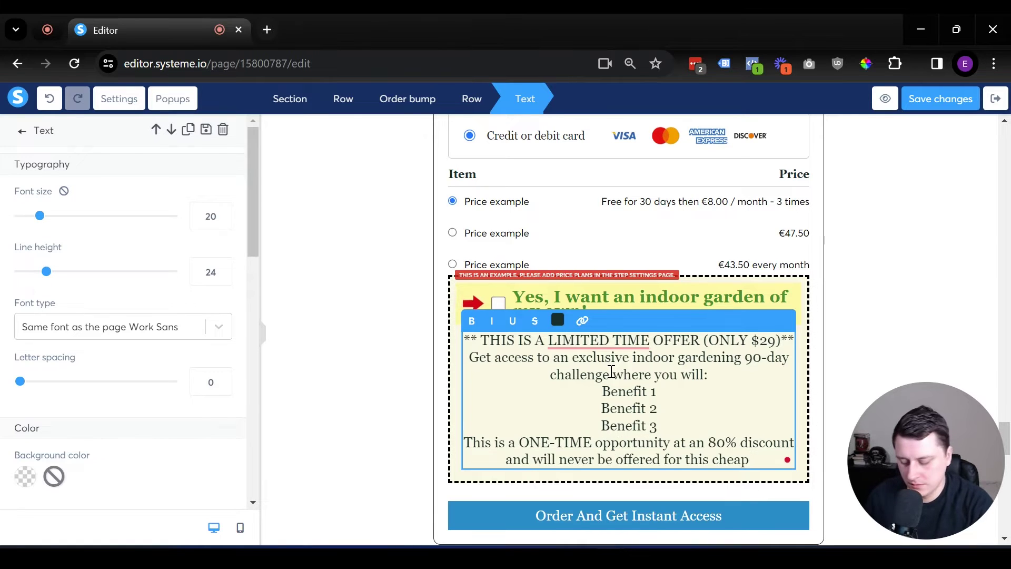
pyautogui.write('an')
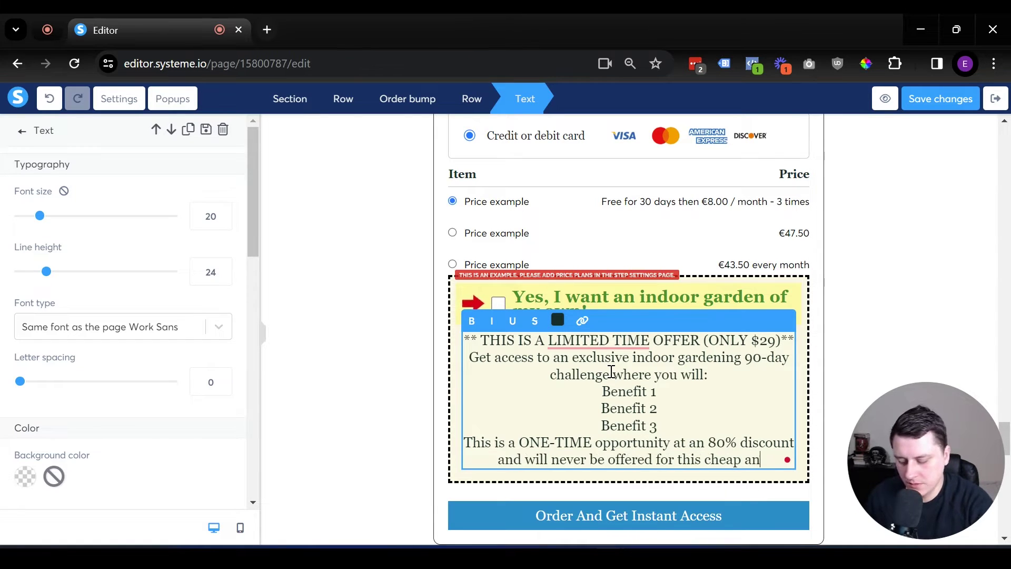
pyautogui.write('ywhere else!')
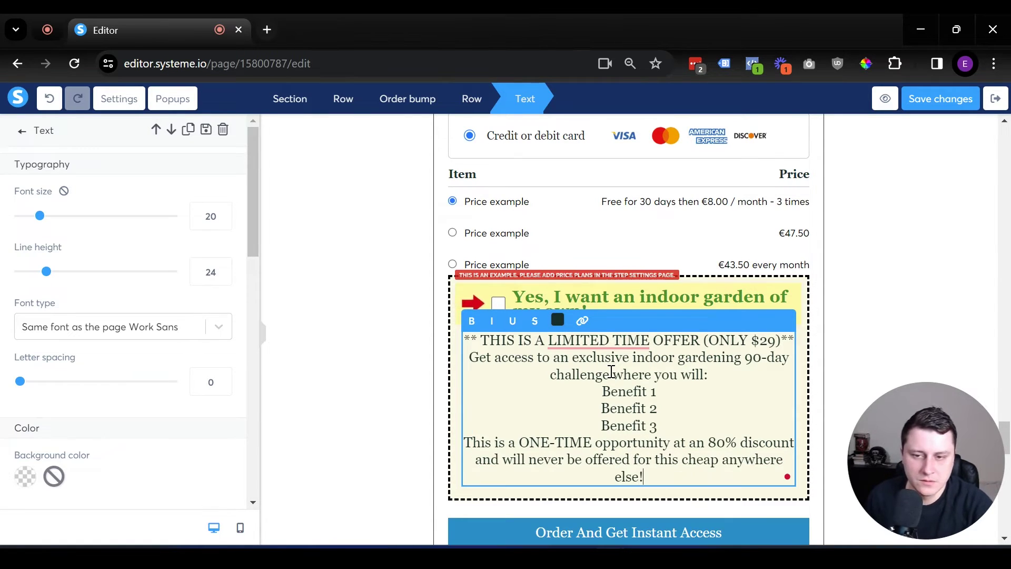
pyautogui.press('Return')
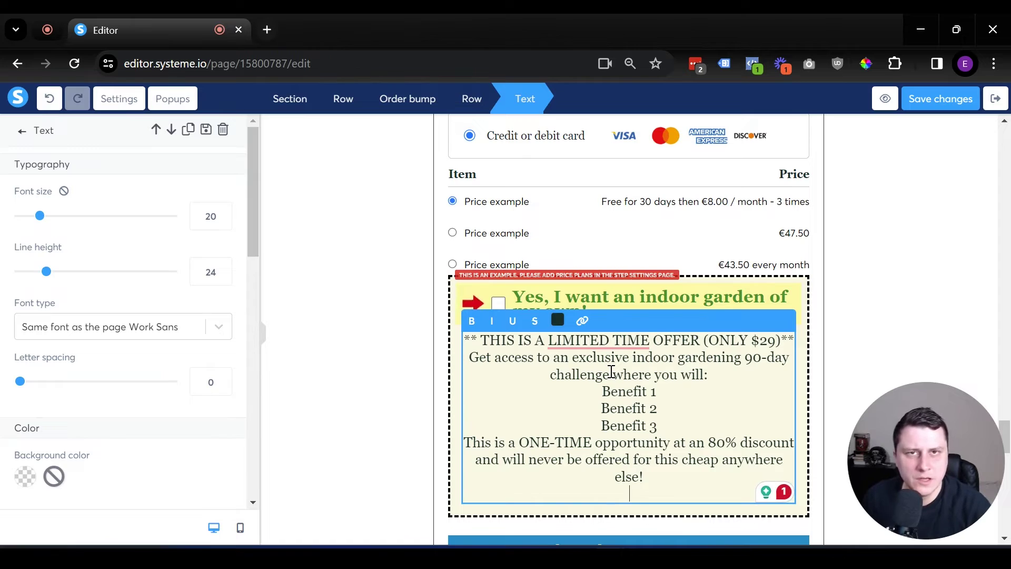
pyautogui.write('Chec')
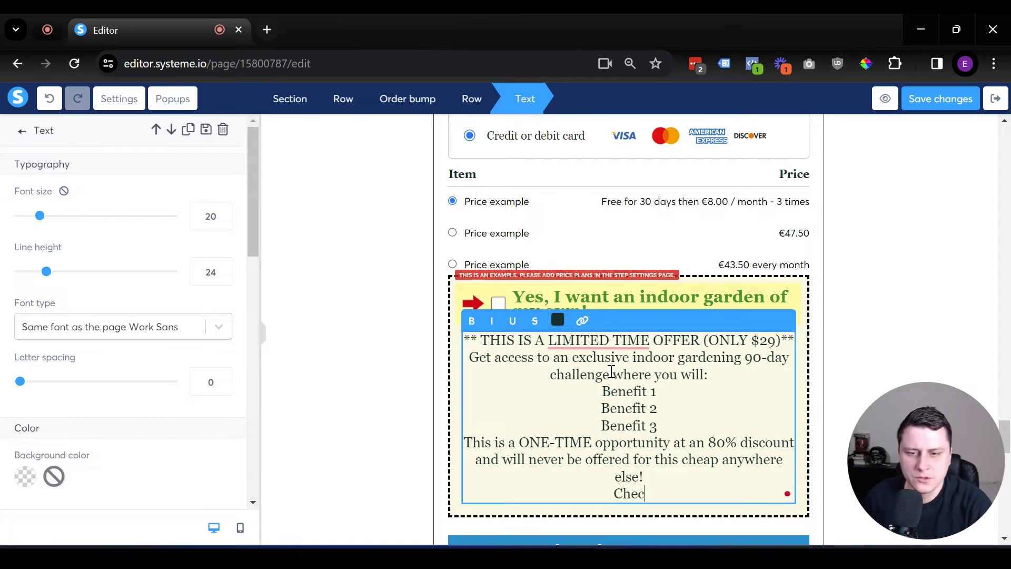
pyautogui.write('k the box abo')
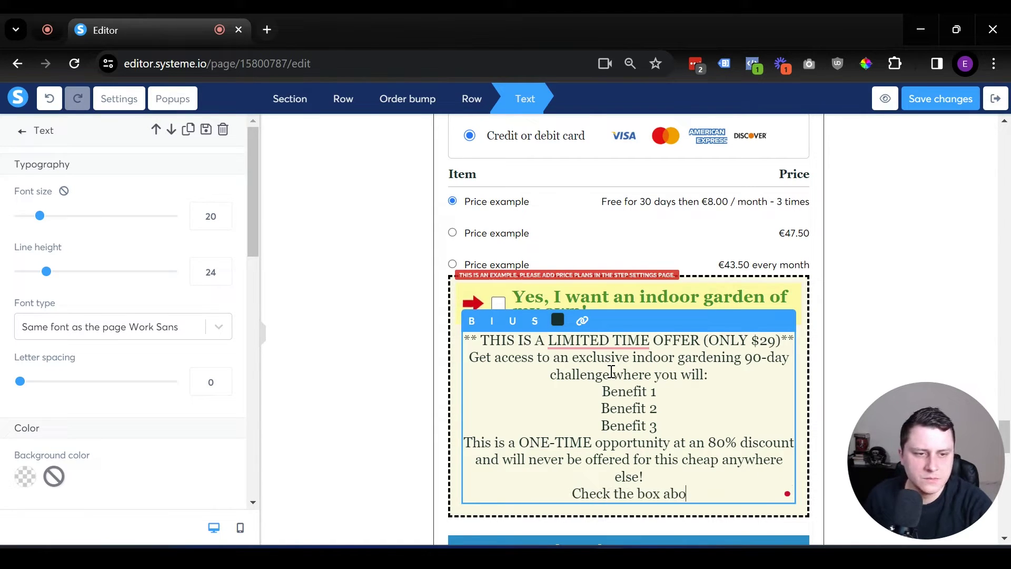
pyautogui.write('ve to upgrade your order')
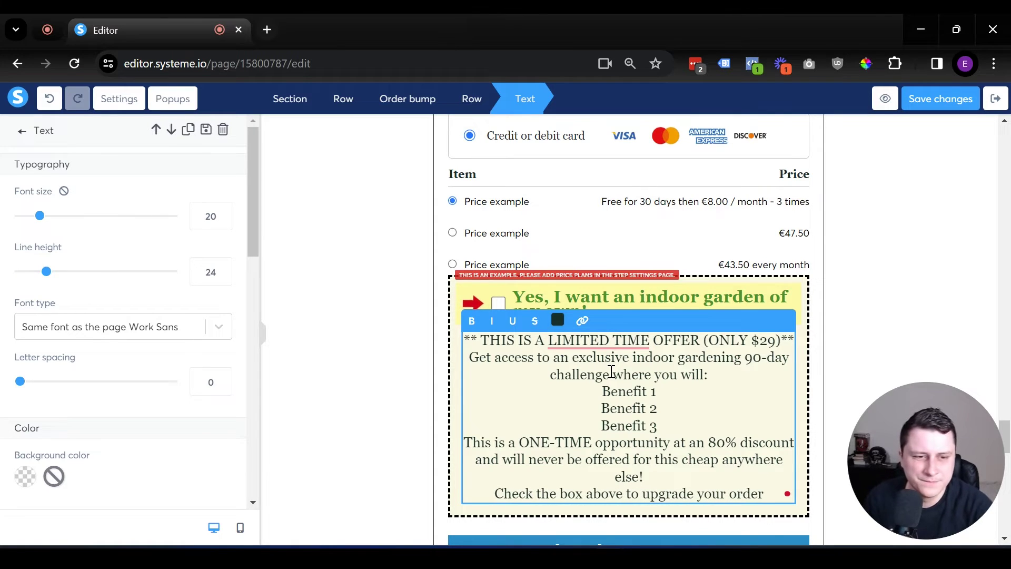
pyautogui.write(' and get')
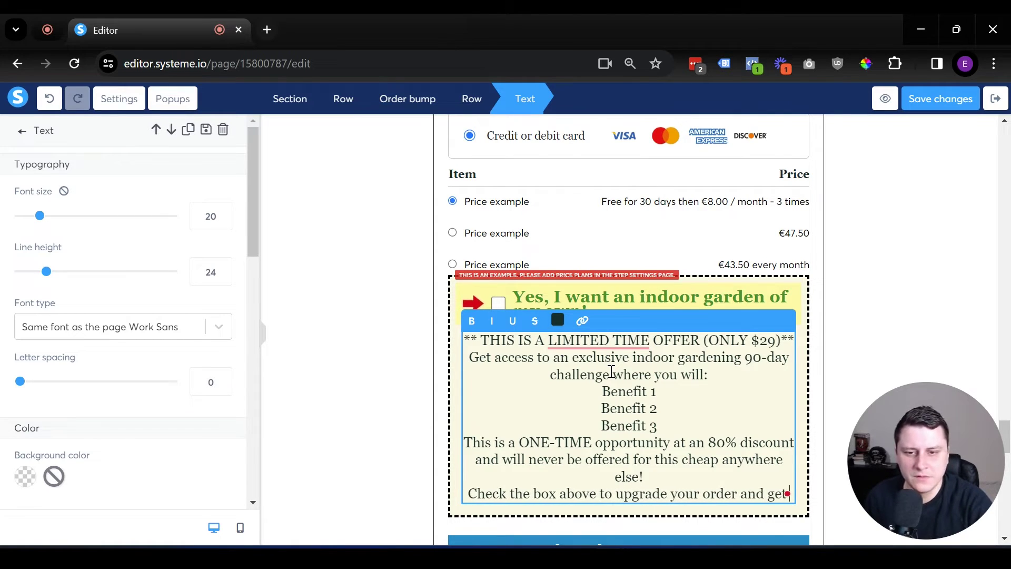
pyautogui.write(' INSTANT ')
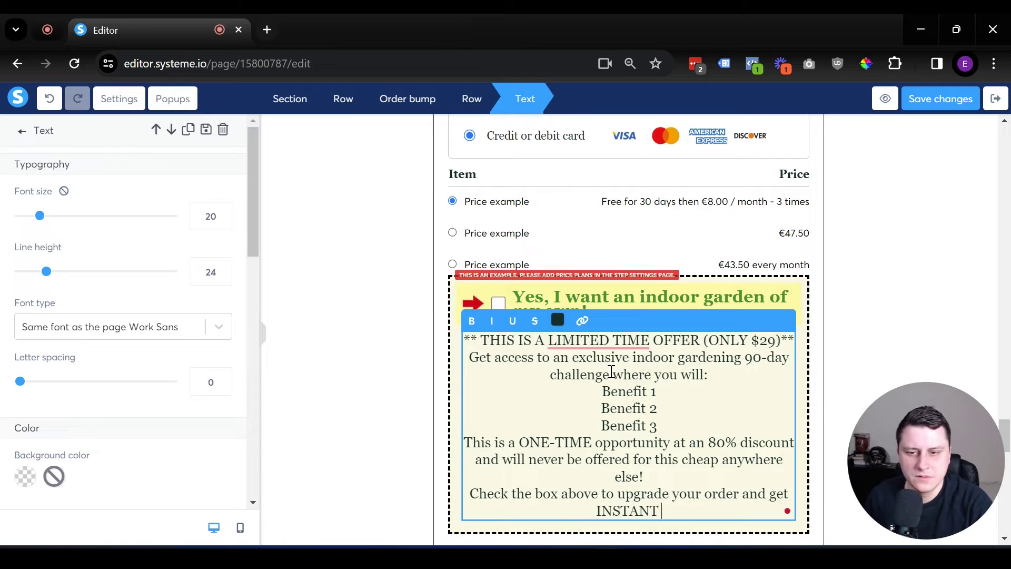
pyautogui.write('ACCESS for ')
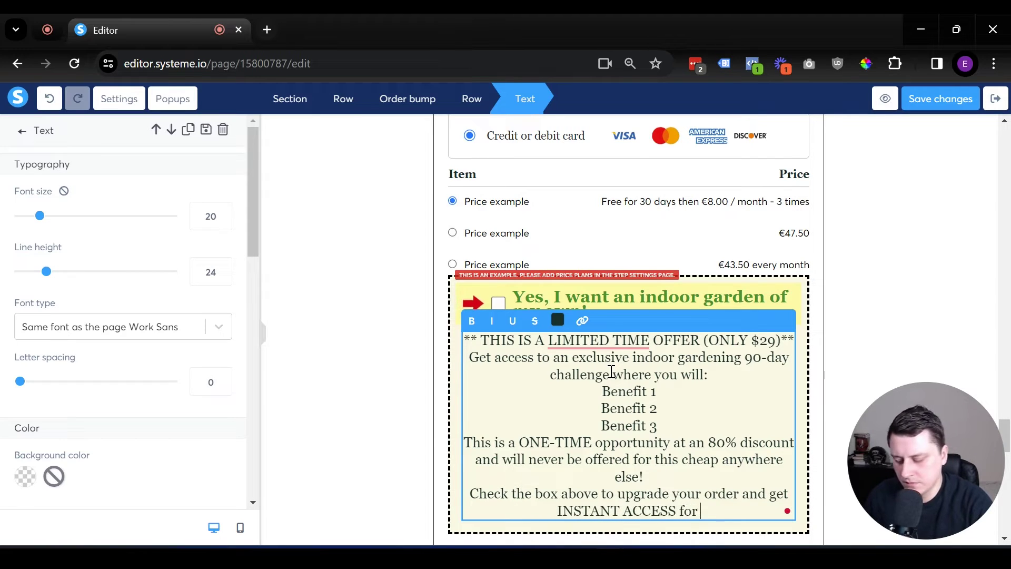
pyautogui.write('ONLY $29 ')
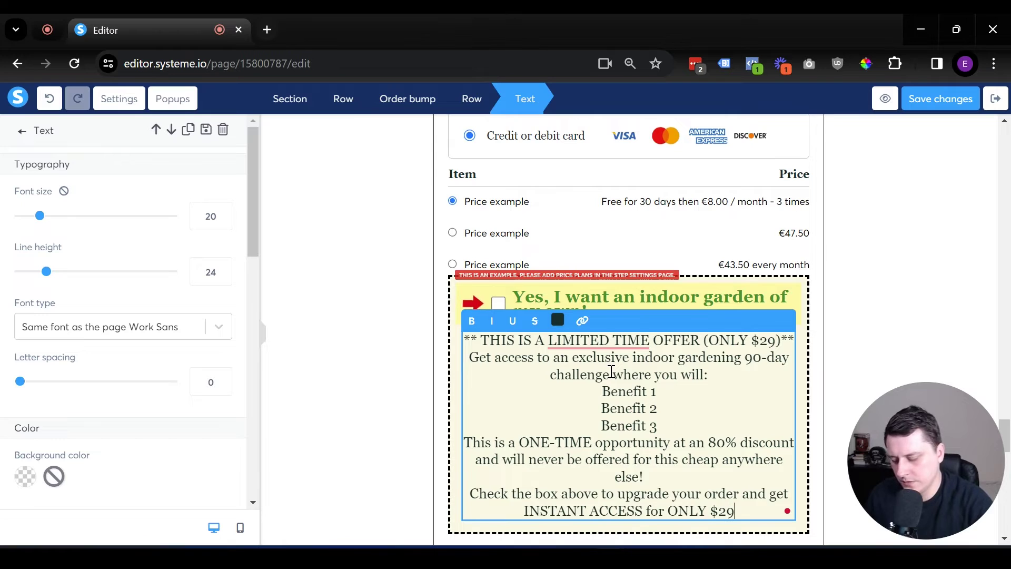
pyautogui.write('(80% ')
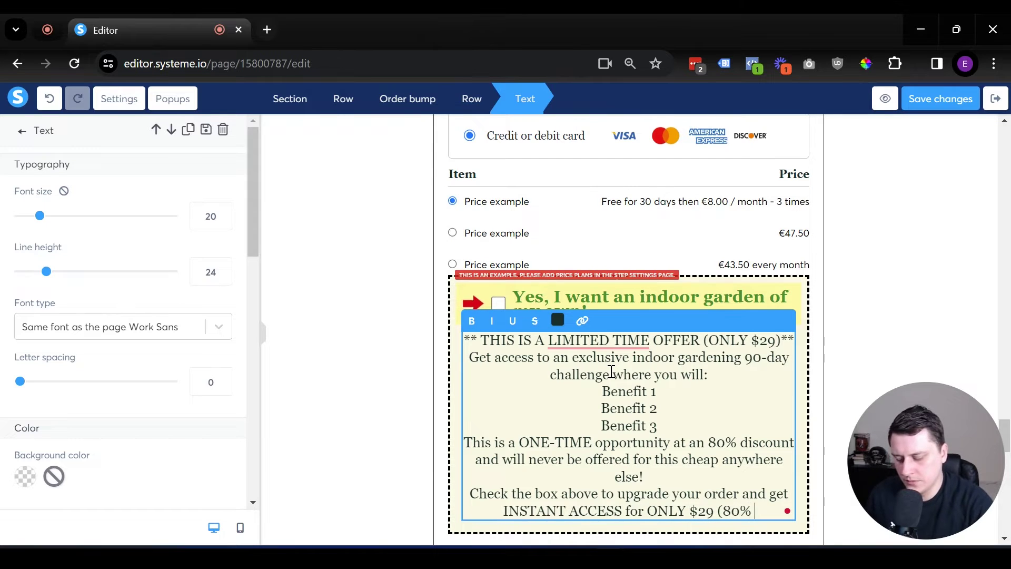
pyautogui.write('discount)!')
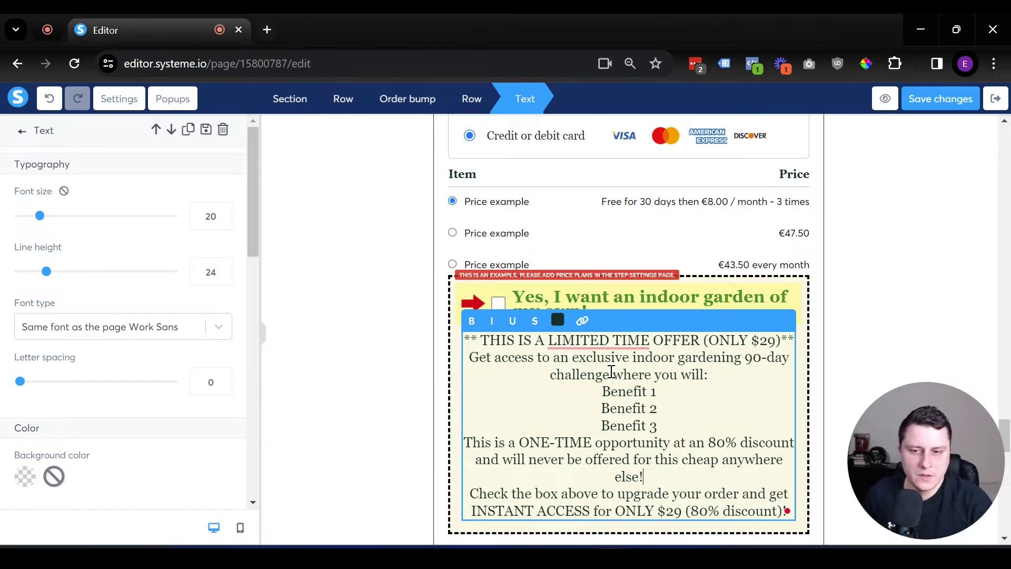
# Add blank lines before the call to action and after the benefits list.
pyautogui.press('Return')
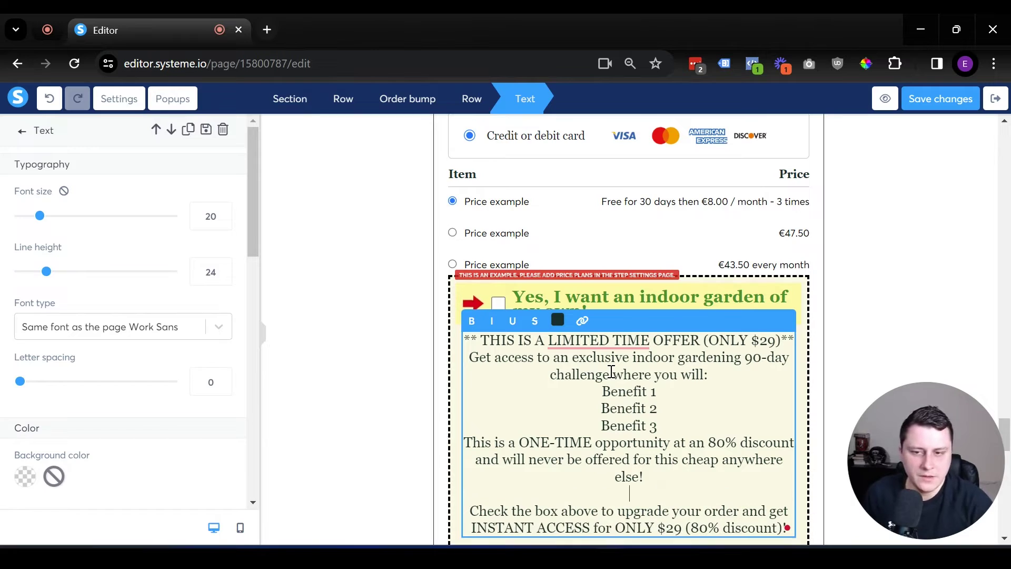
pyautogui.click(685, 433)
pyautogui.press('Return')
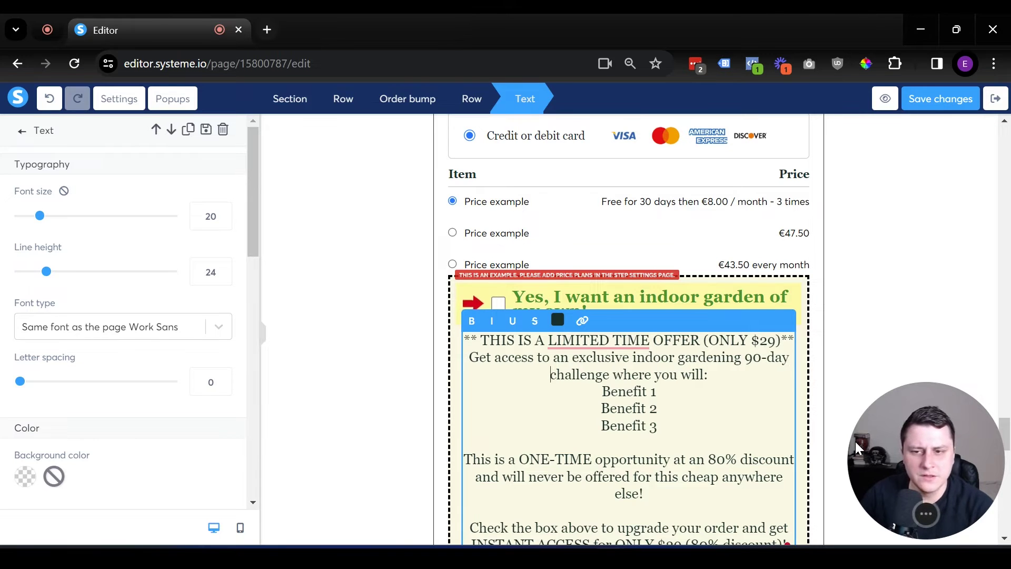
pyautogui.scroll(-3, 731, 397)
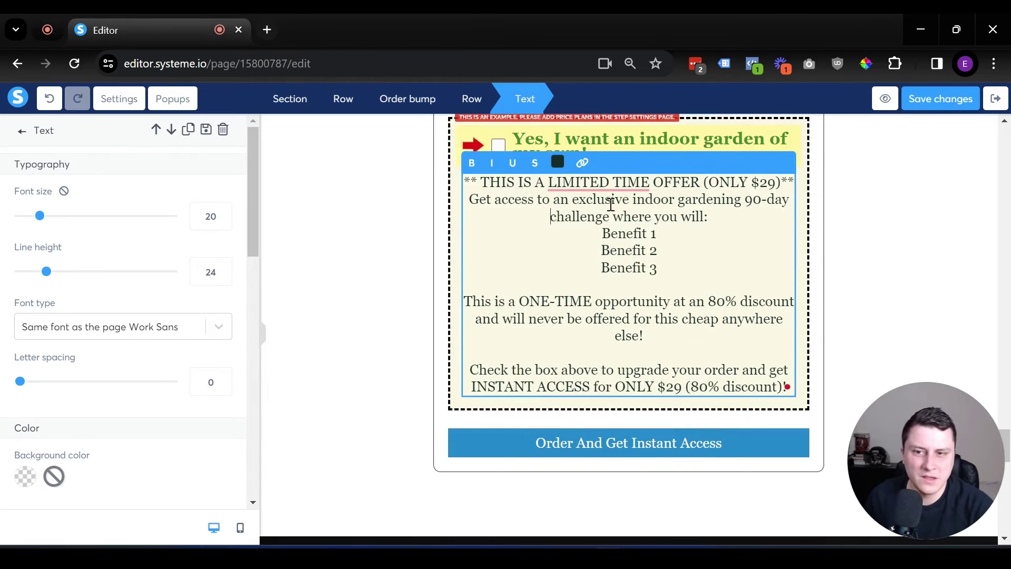
# Hyphenate the headline to LIMITED-TIME, make it bold, and add a blank line after it.
pyautogui.moveTo(608, 183)
pyautogui.click(616, 220)
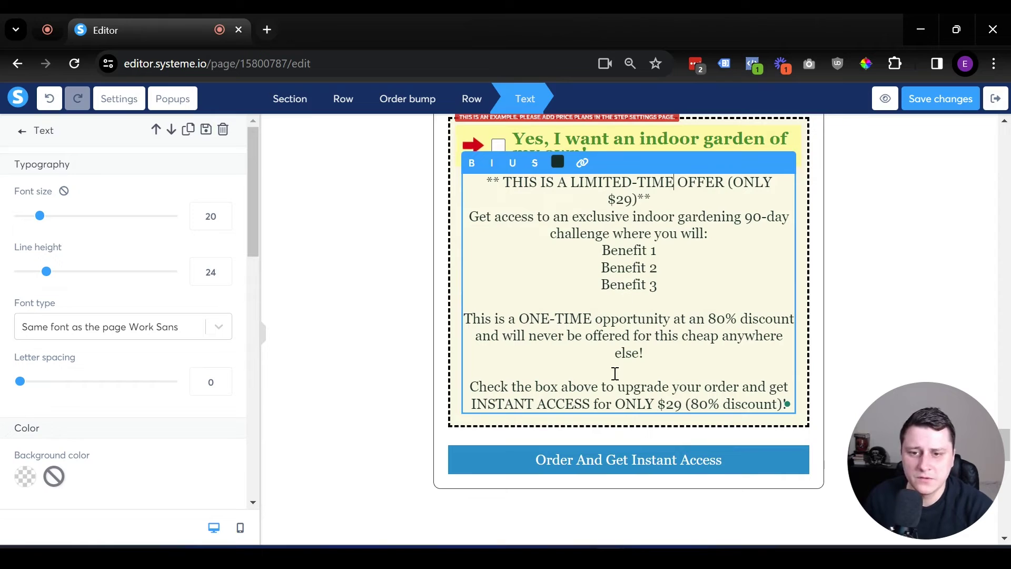
pyautogui.tripleClick(611, 183)
pyautogui.hotkey('ctrl', 'b')
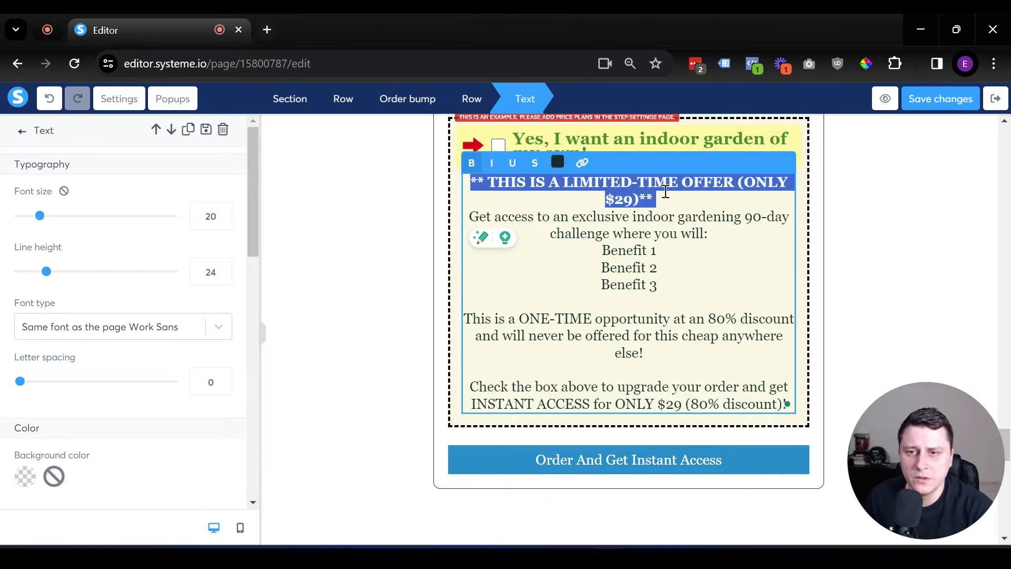
pyautogui.click(664, 195)
pyautogui.press('Return')
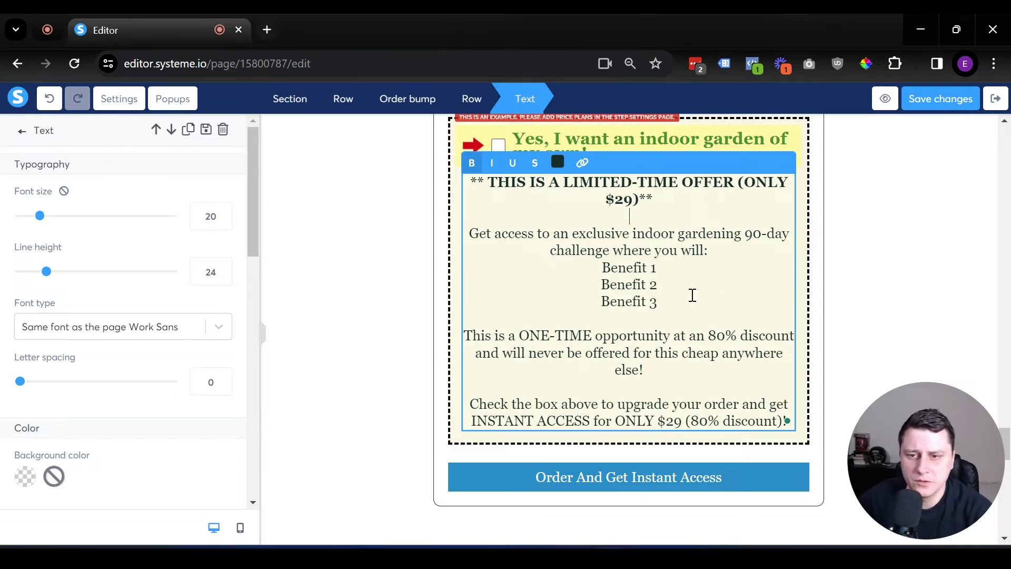
# Bold the 80% in the call-to-action line and save the sales page.
pyautogui.moveTo(690, 295); pyautogui.dragTo(595, 273)
pyautogui.click(627, 285)
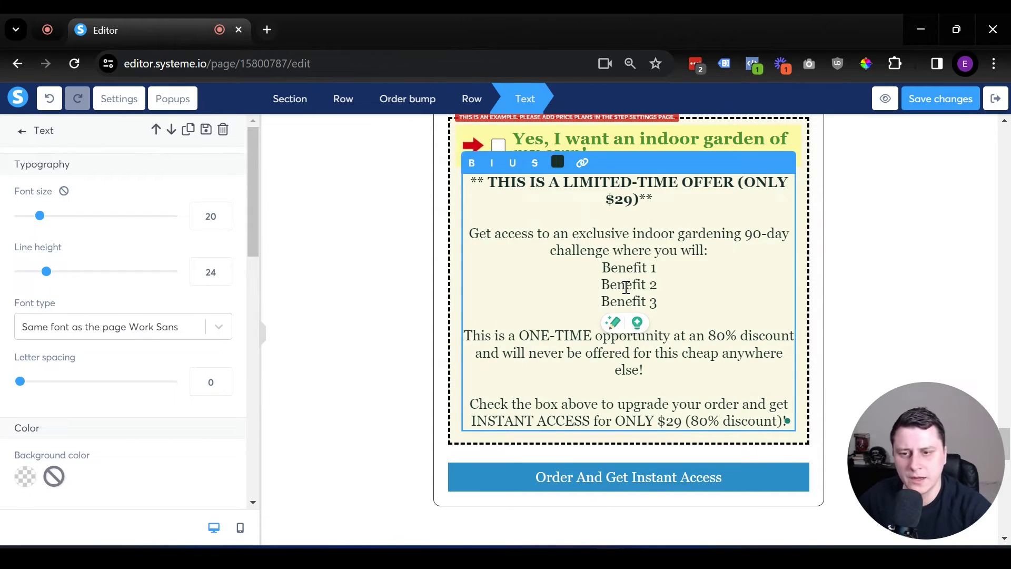
pyautogui.scroll(5, 625, 429)
pyautogui.scroll(-10, 632, 426)
pyautogui.scroll(5, 640, 416)
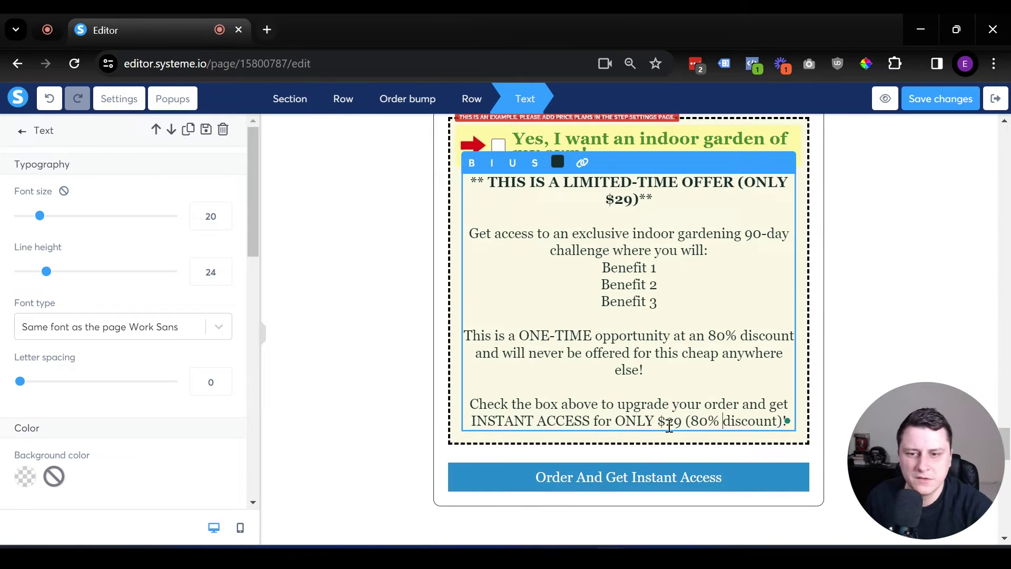
pyautogui.moveTo(665, 422); pyautogui.dragTo(716, 422)
pyautogui.hotkey('ctrl', 'b')
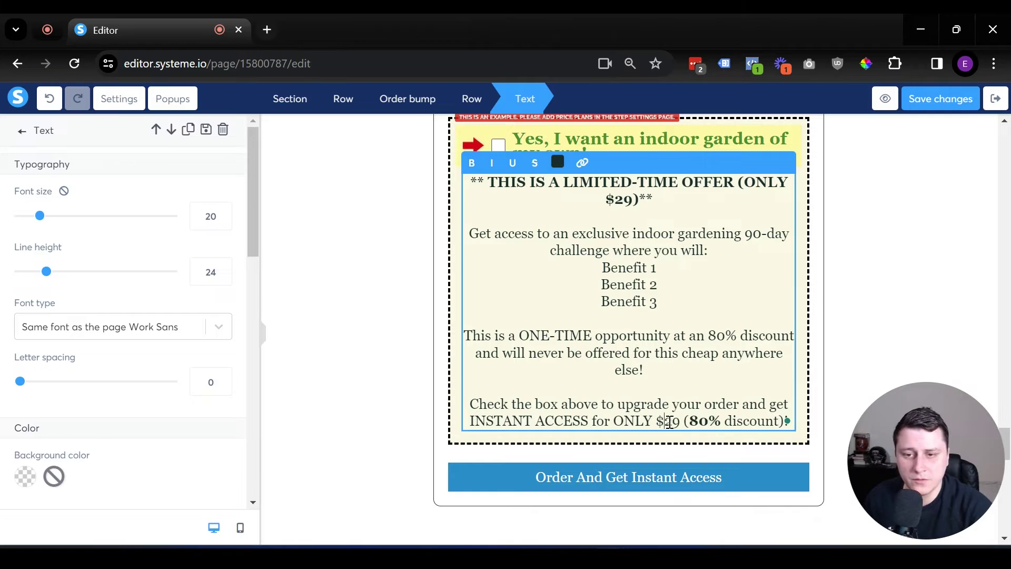
pyautogui.moveTo(699, 421)
pyautogui.mouseDown()
pyautogui.moveTo(709, 422)
pyautogui.moveTo(696, 423)
pyautogui.mouseUp()
pyautogui.click(740, 420)
pyautogui.click(893, 295)
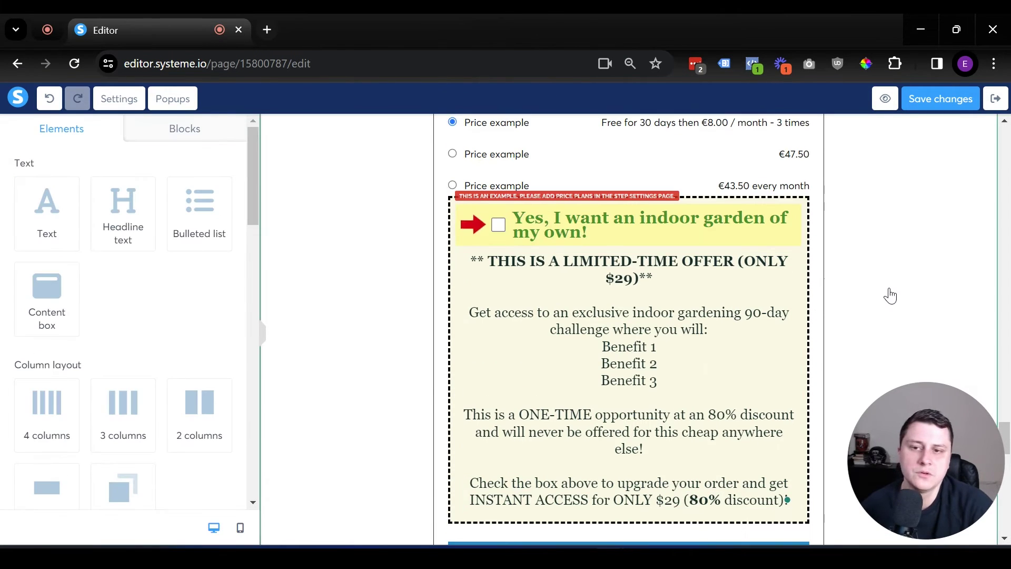
pyautogui.click(943, 103)
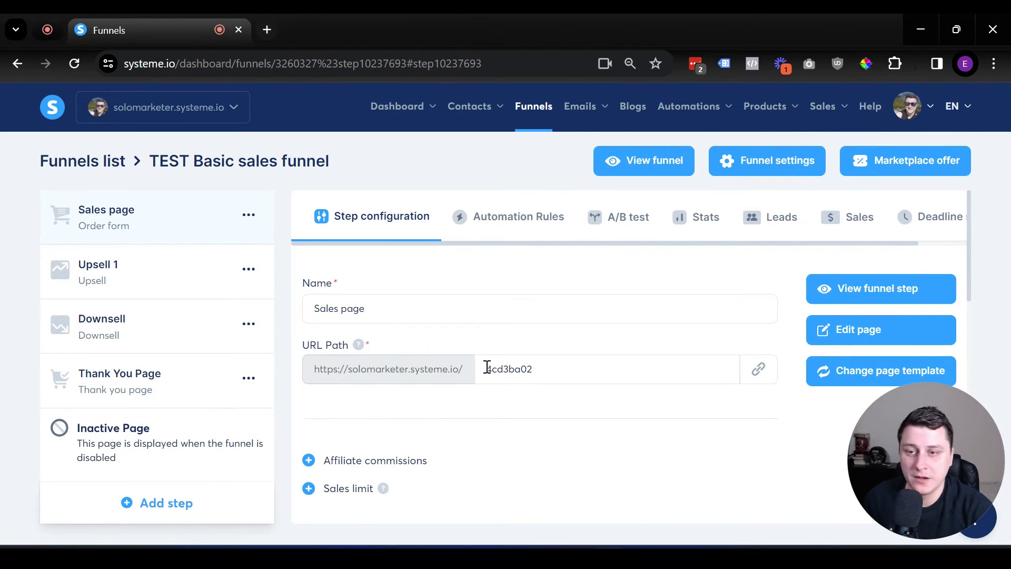
# Delete the old order bump from the Sales page step.
pyautogui.scroll(-5, 487, 367)
pyautogui.scroll(-3, 486, 366)
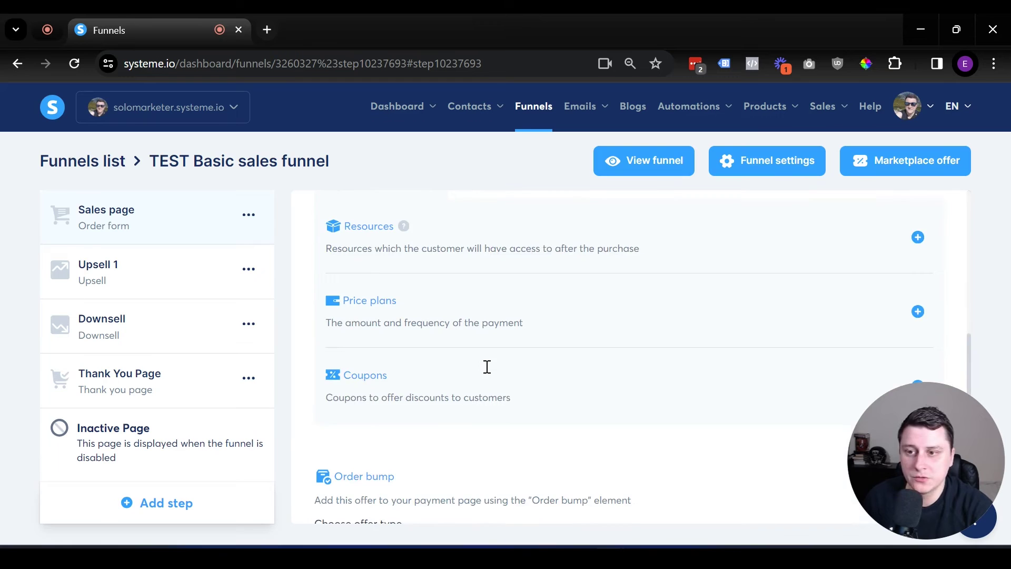
pyautogui.scroll(6, 485, 369)
pyautogui.scroll(-2, 428, 350)
pyautogui.scroll(-2, 421, 383)
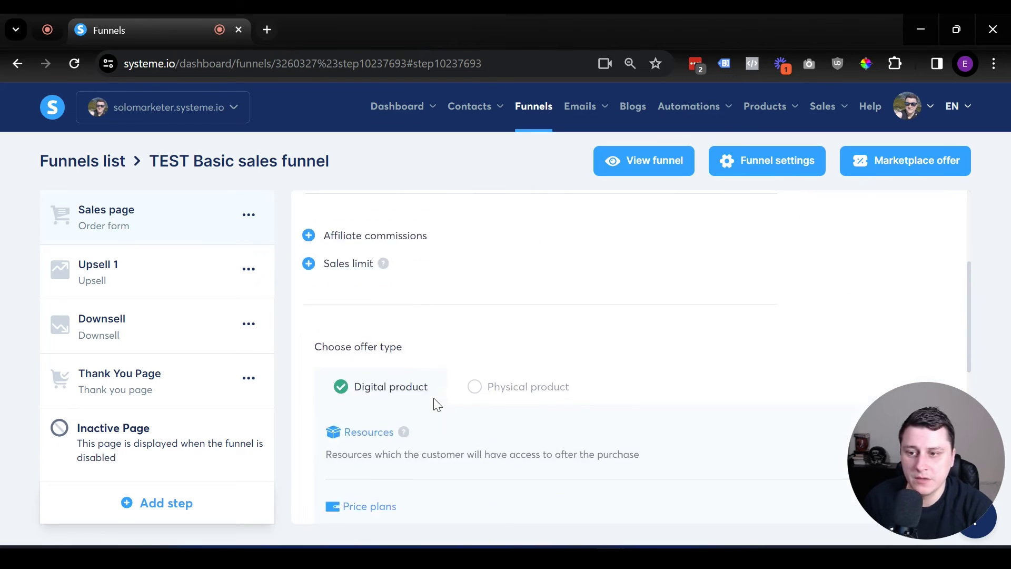
pyautogui.scroll(-1, 453, 348)
pyautogui.scroll(-6, 397, 318)
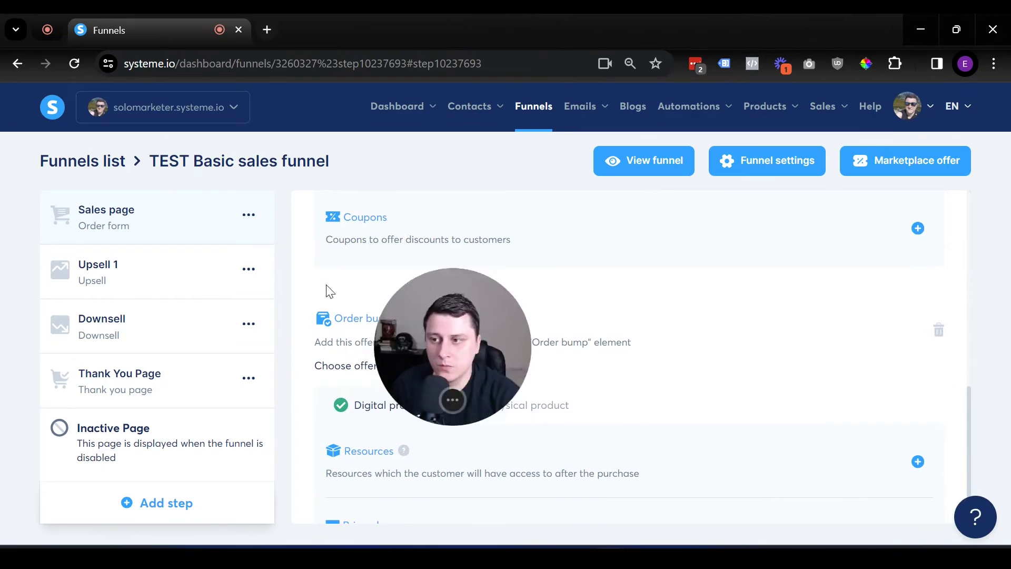
pyautogui.scroll(-2, 416, 303)
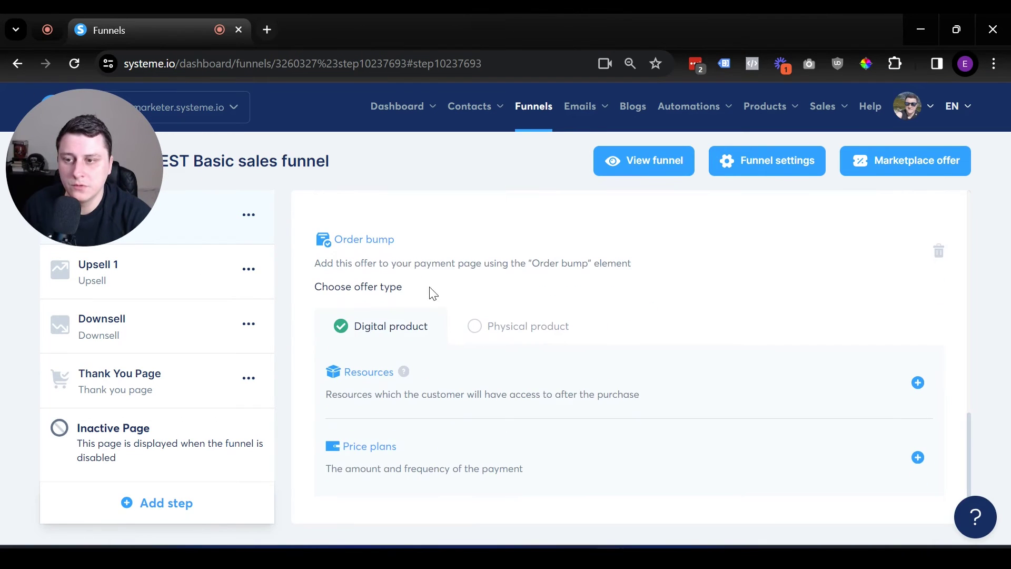
pyautogui.click(935, 252)
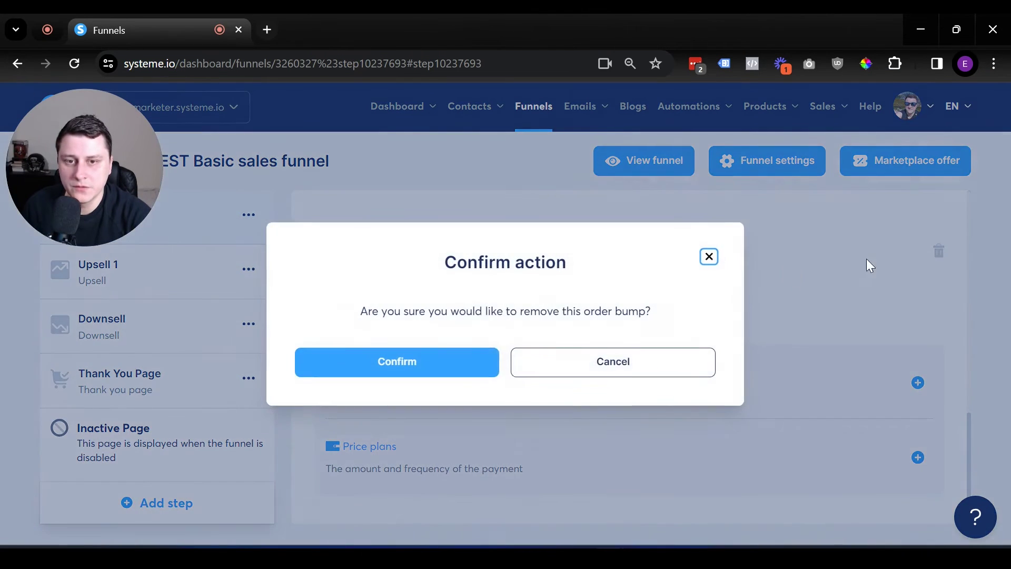
pyautogui.click(456, 364)
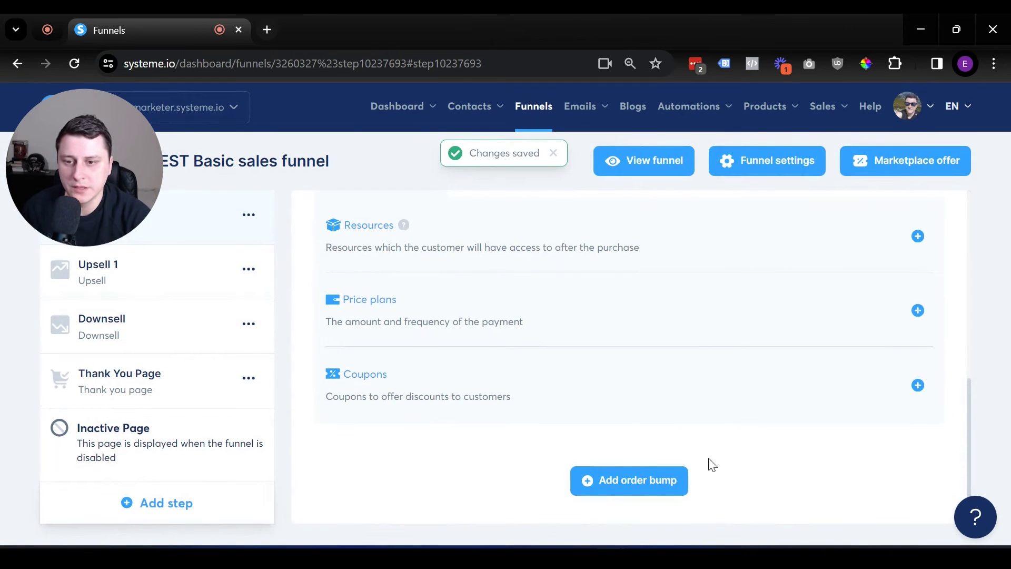
# Add a new Digital product order bump with an empty resource row.
pyautogui.click(643, 486)
pyautogui.scroll(-2, 501, 427)
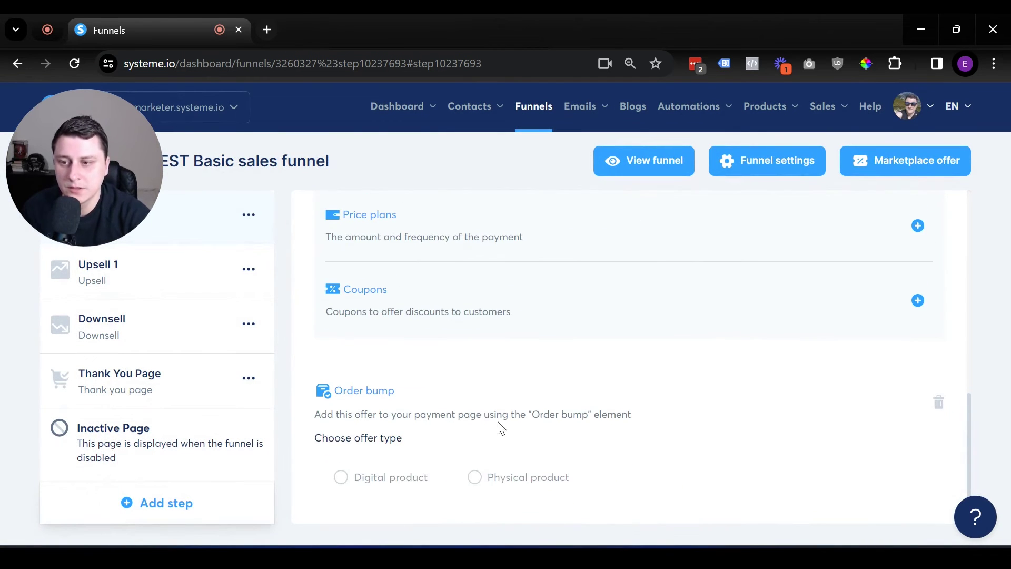
pyautogui.click(381, 481)
pyautogui.scroll(-3, 418, 445)
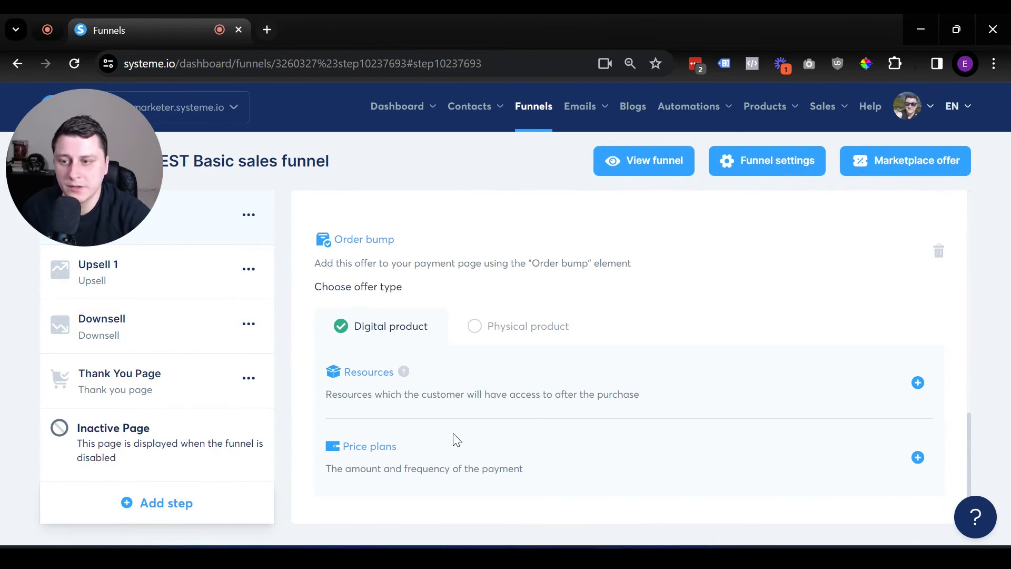
pyautogui.click(917, 384)
# Set the resource to the course 'How to make $100 per day with your email list (SMF)' with Full access and save.
pyautogui.scroll(-2, 461, 372)
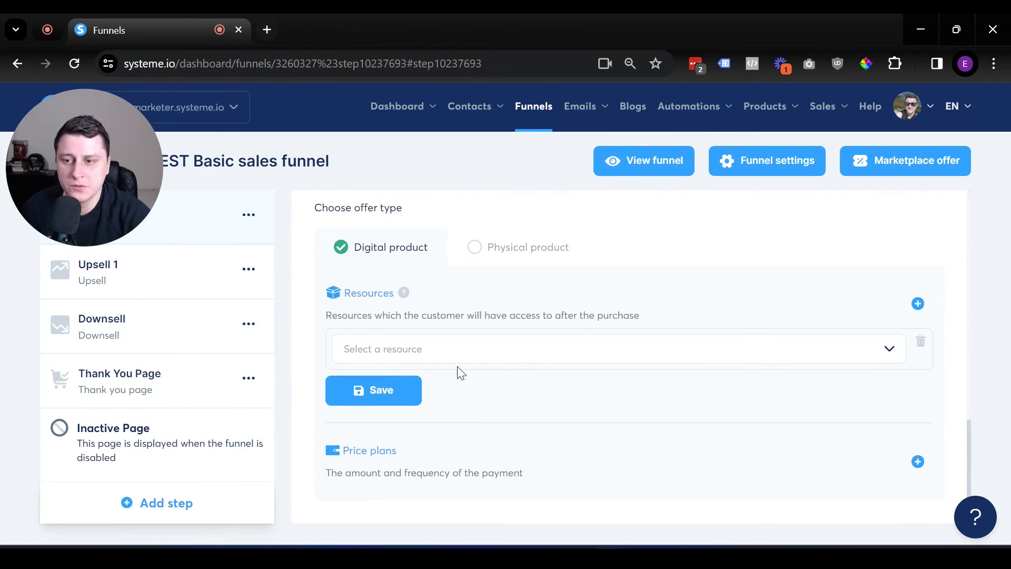
pyautogui.click(437, 358)
pyautogui.click(418, 381)
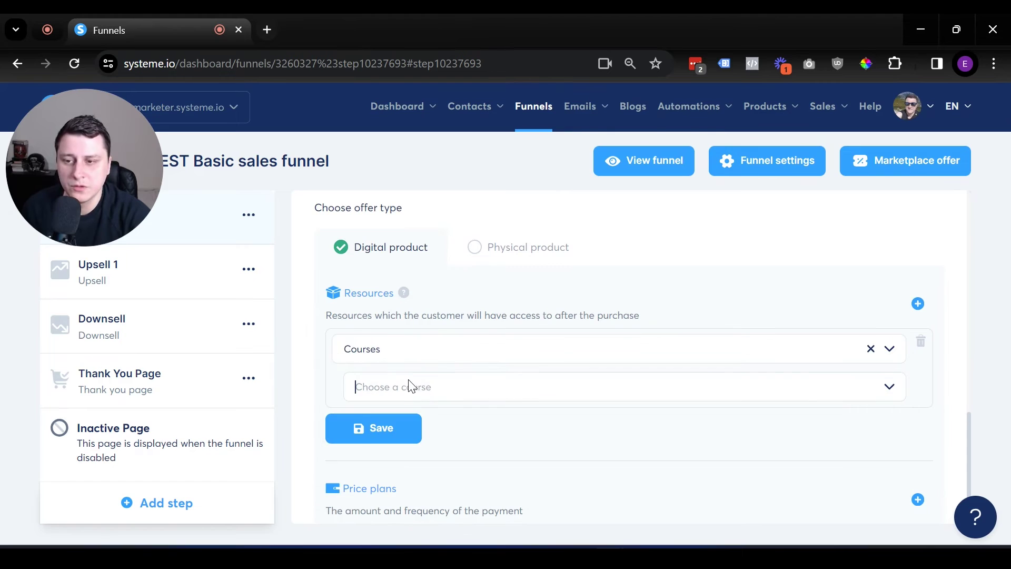
pyautogui.click(469, 396)
pyautogui.scroll(-3, 579, 327)
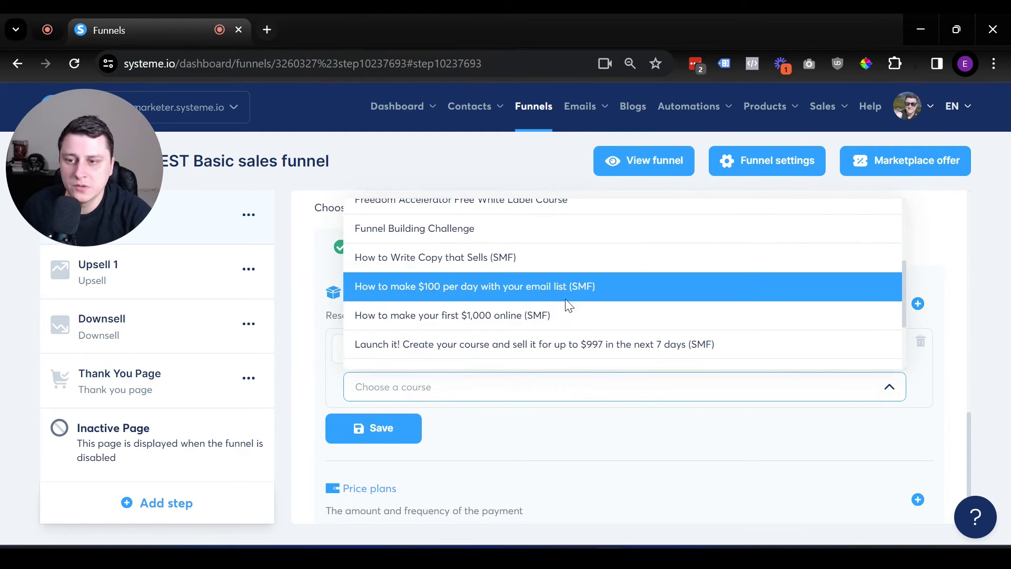
pyautogui.click(564, 302)
pyautogui.scroll(-2, 500, 390)
pyautogui.click(463, 345)
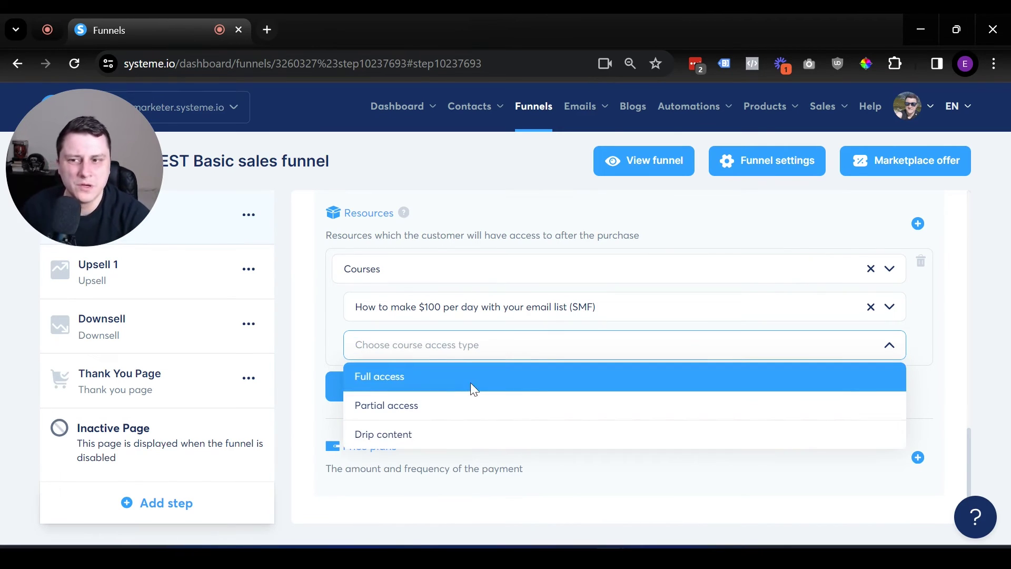
pyautogui.click(421, 376)
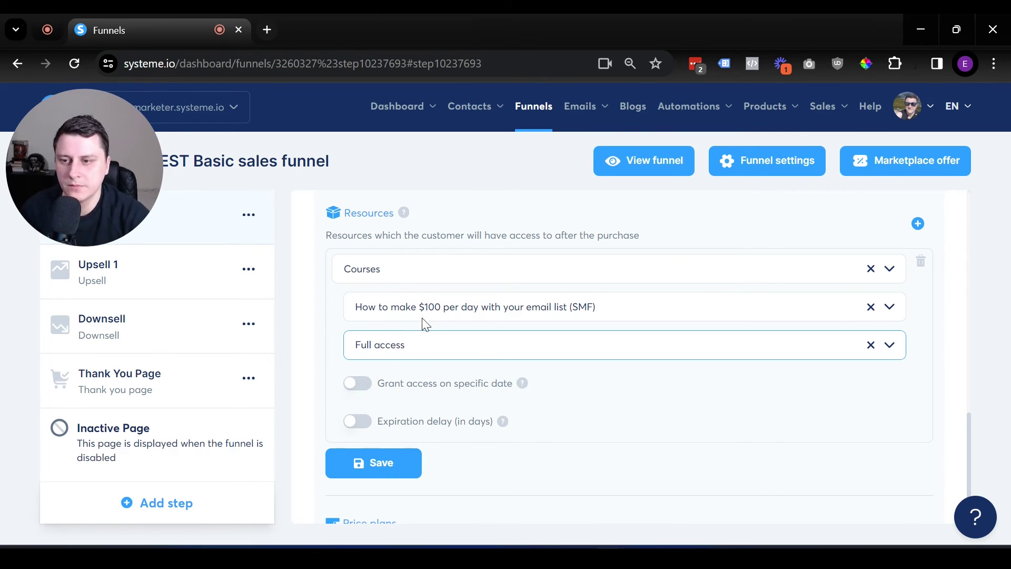
pyautogui.click(395, 473)
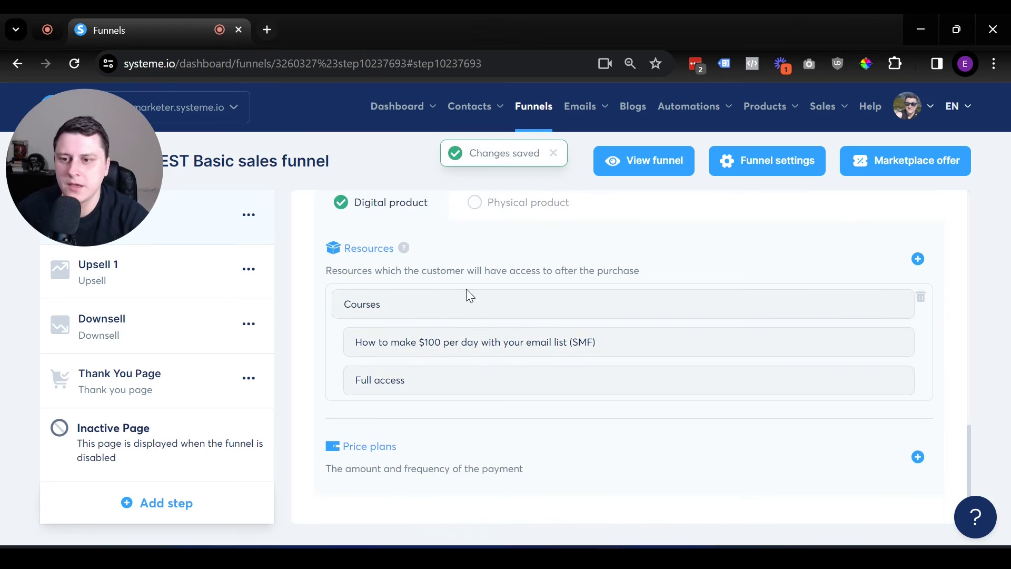
pyautogui.click(918, 457)
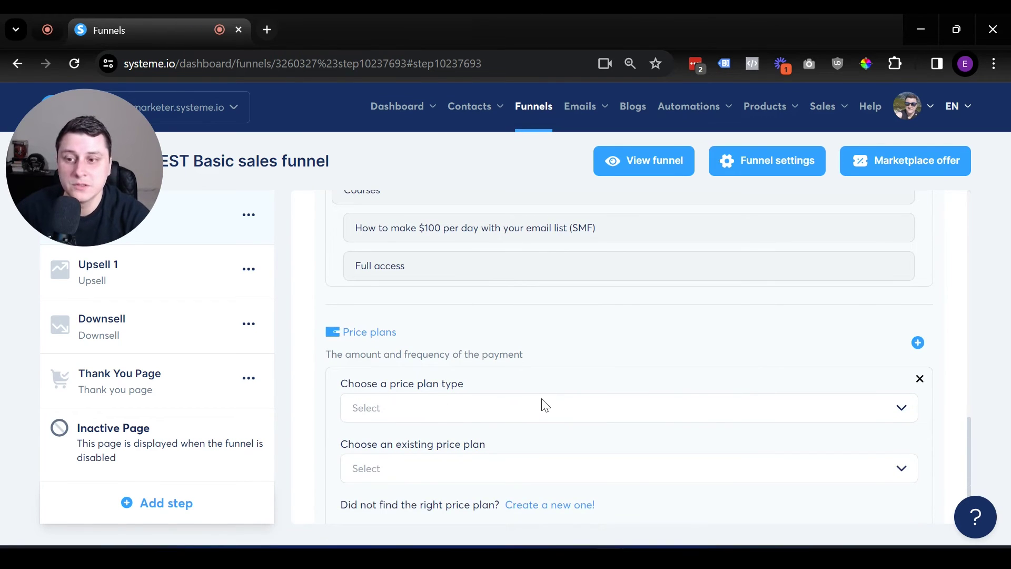
# Create a new price plan named 'Indoor gardening challenge ($29)' with statement descriptor 'Gardening challenge'.
pyautogui.scroll(-2, 558, 395)
pyautogui.click(571, 415)
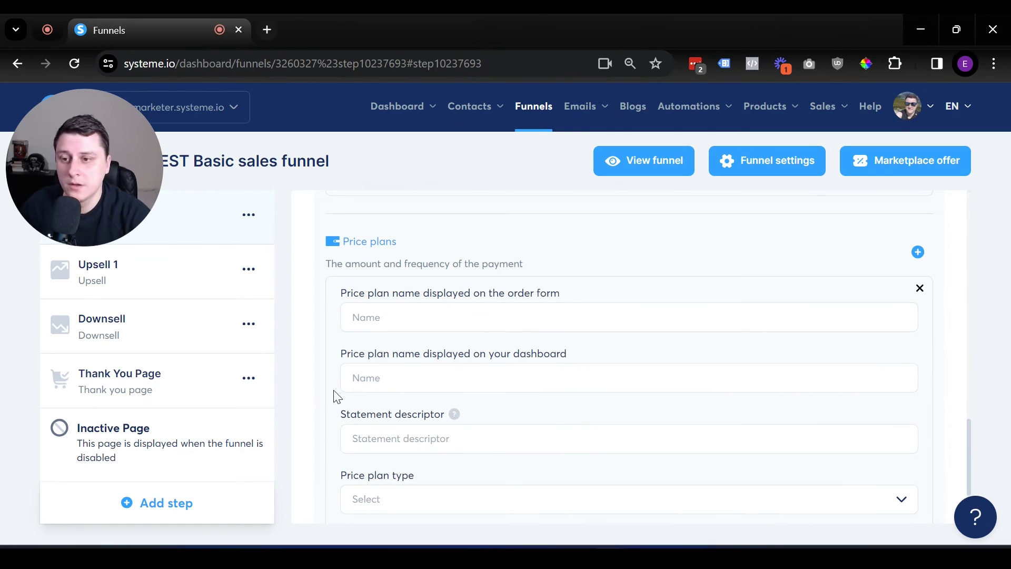
pyautogui.click(493, 321)
pyautogui.write('Indoor gardening challenge (')
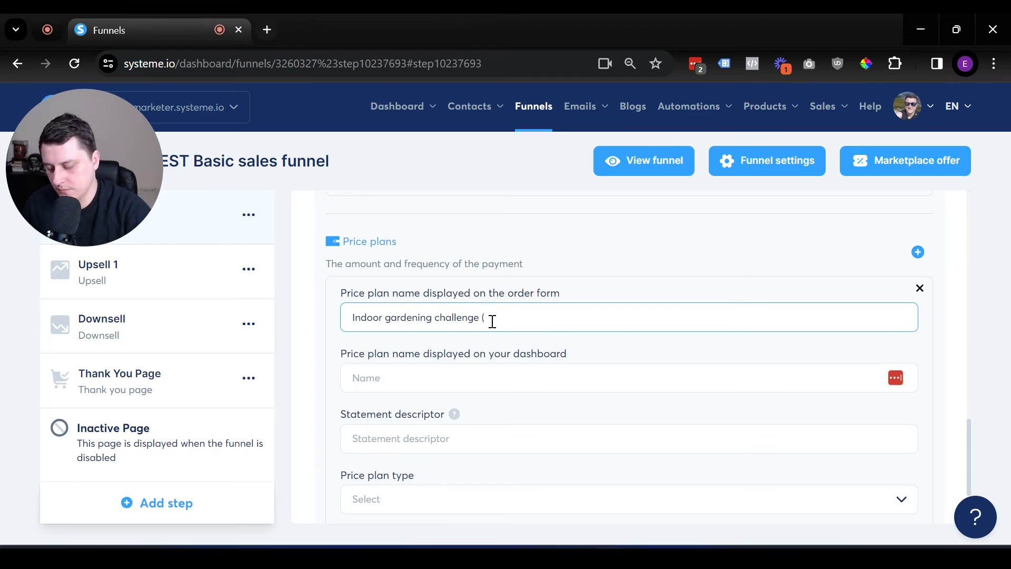
pyautogui.write('$9)')
pyautogui.hotkey('ctrl', 'a')
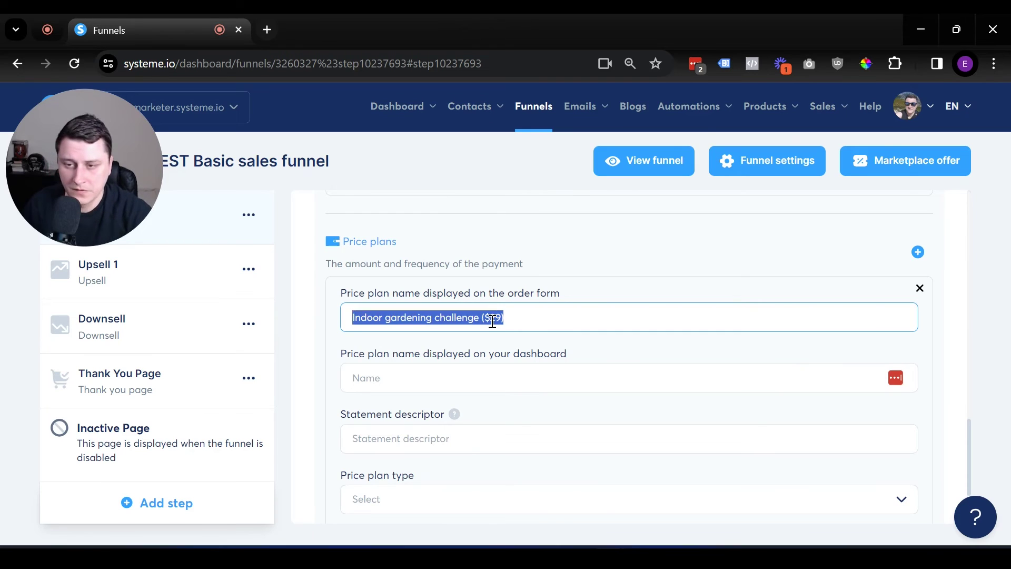
pyautogui.hotkey('ctrl', 'c')
pyautogui.click(453, 375)
pyautogui.hotkey('ctrl', 'v')
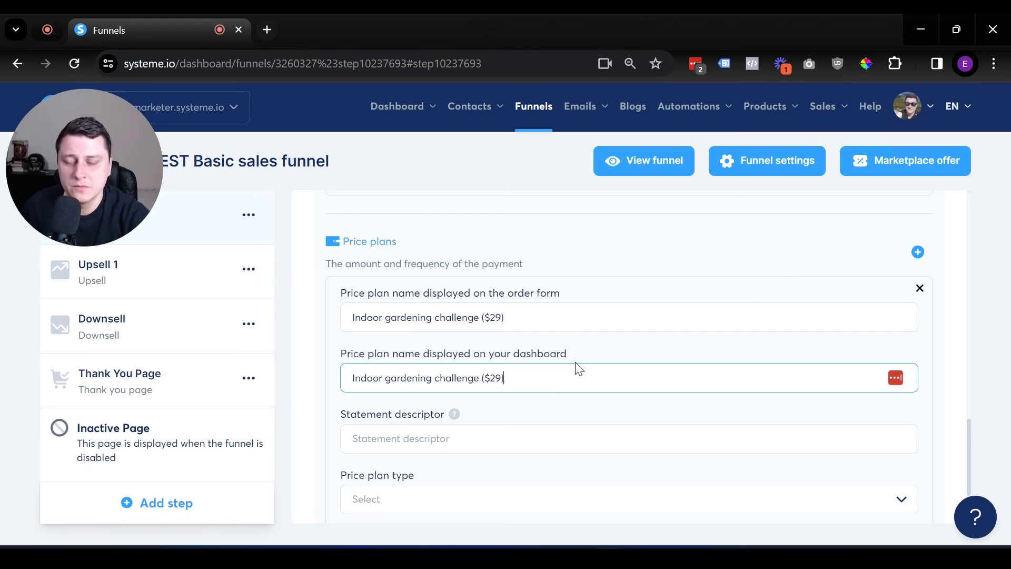
pyautogui.click(552, 444)
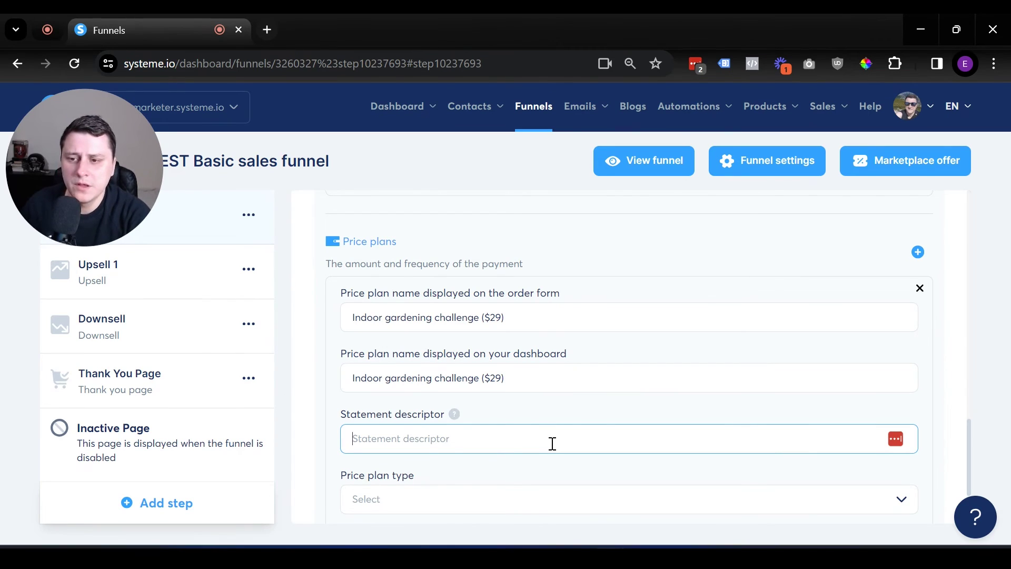
pyautogui.write('Gardening challenge')
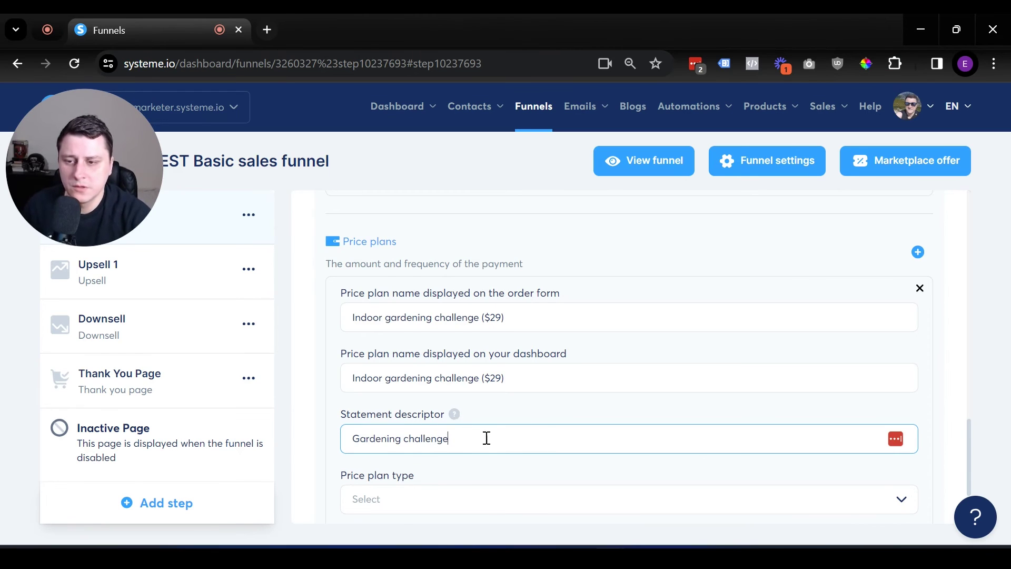
pyautogui.hotkey('ctrl', 'a')
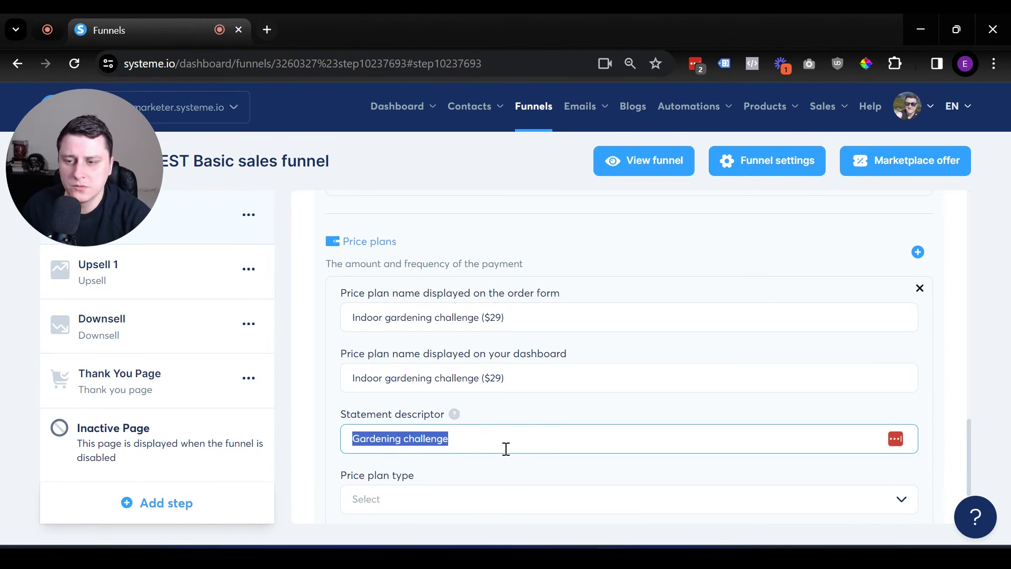
pyautogui.click(504, 448)
# Make the plan a one-time payment of 29 USD and save it.
pyautogui.scroll(-2, 505, 449)
pyautogui.moveTo(467, 284)
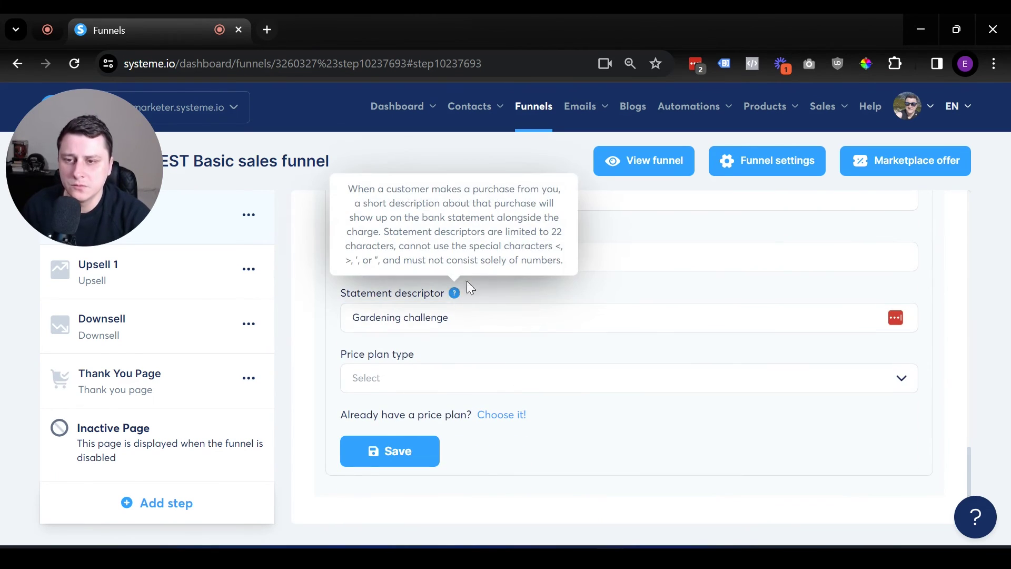
pyautogui.click(568, 374)
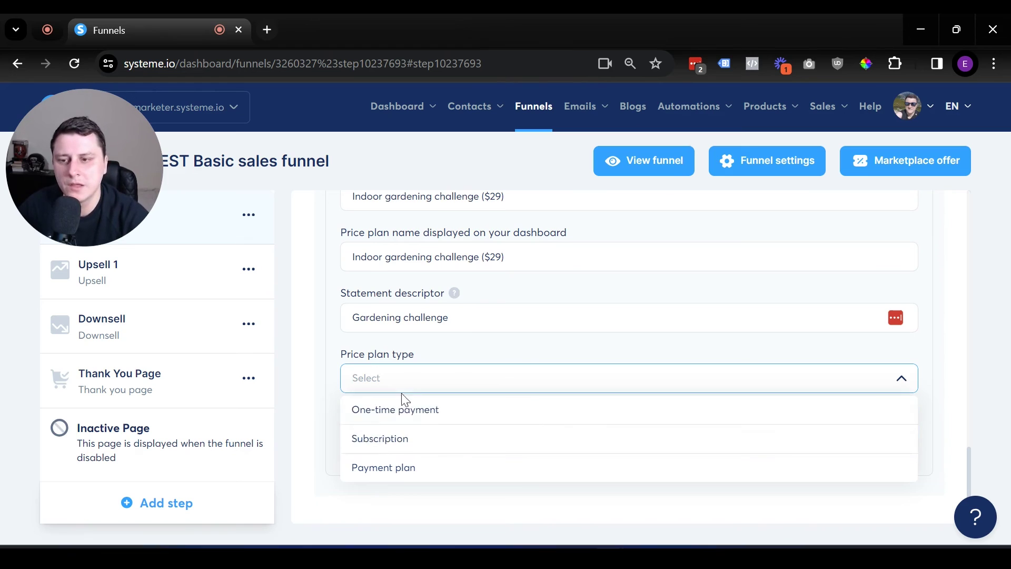
pyautogui.click(437, 416)
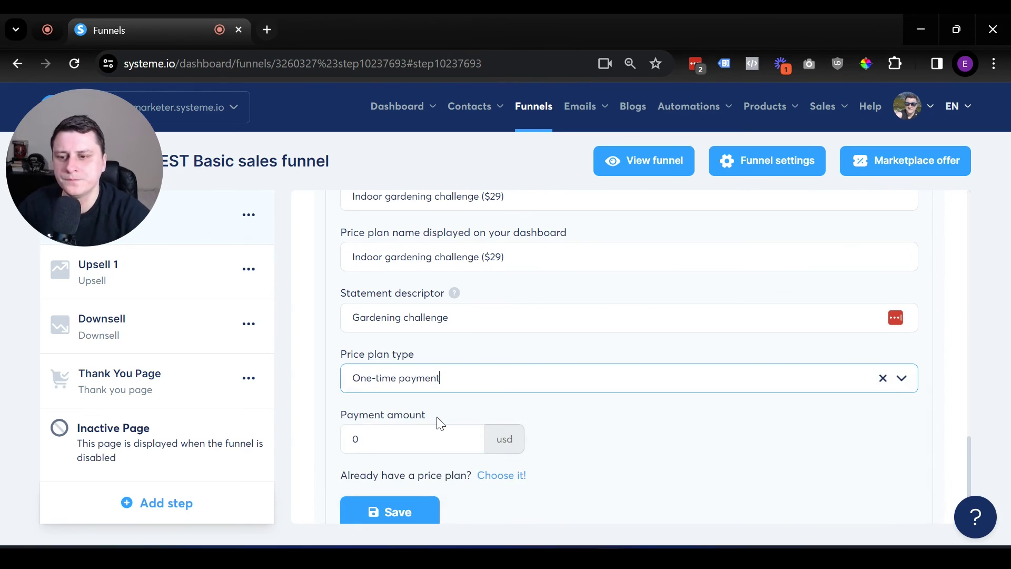
pyautogui.doubleClick(409, 435)
pyautogui.write('29')
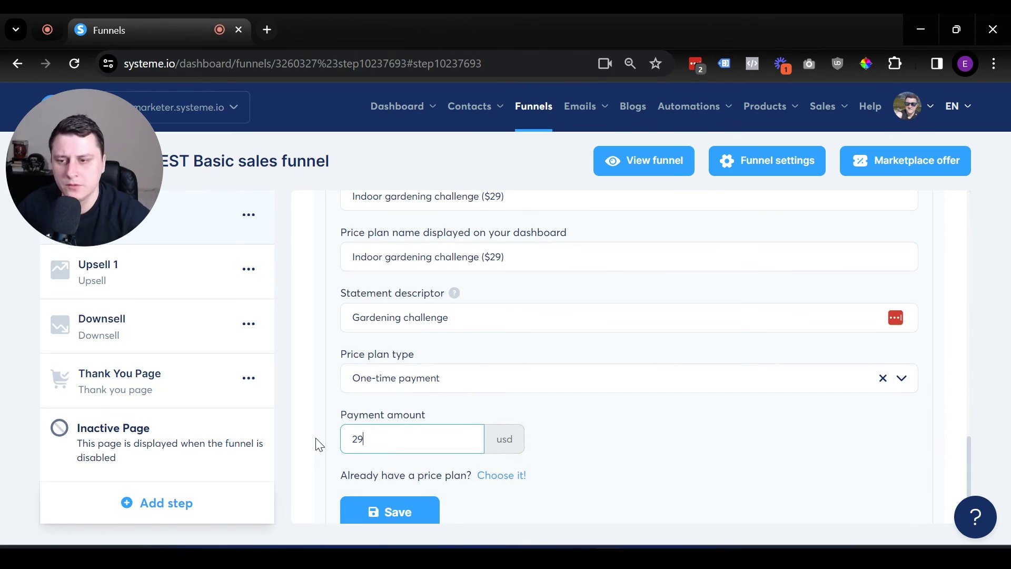
pyautogui.click(316, 445)
pyautogui.scroll(-1, 316, 445)
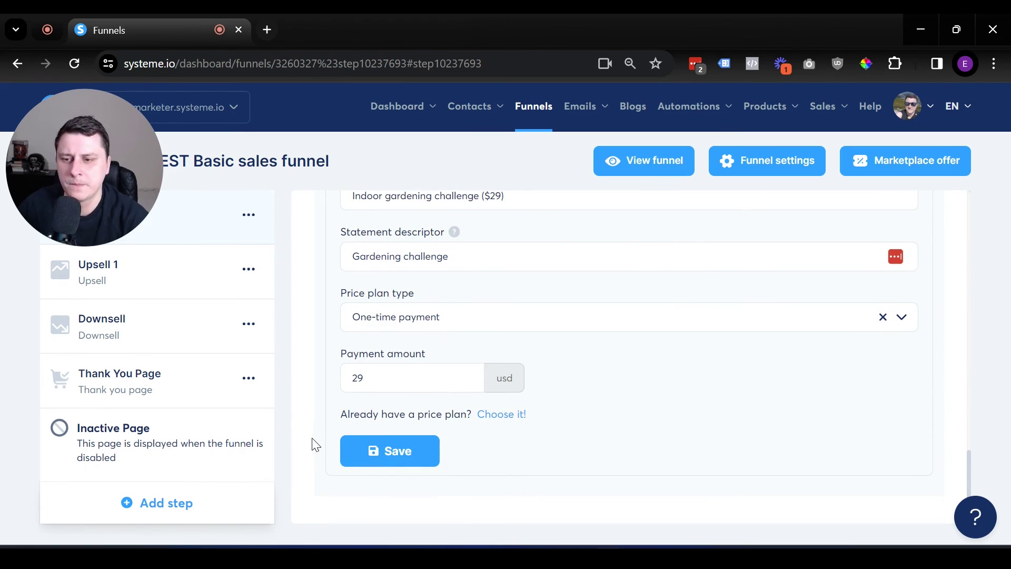
pyautogui.click(390, 449)
pyautogui.scroll(1, 391, 438)
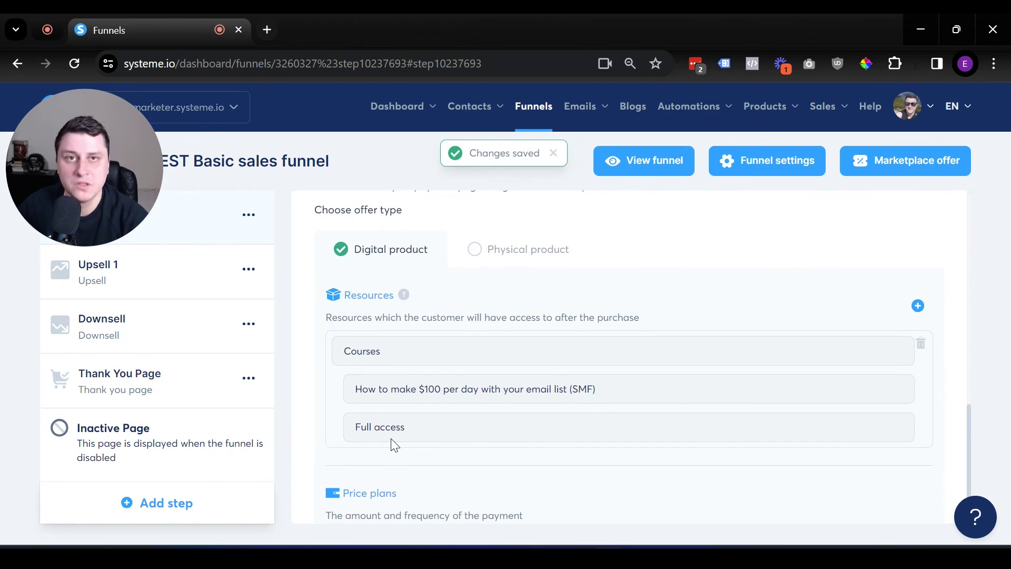
pyautogui.scroll(-1, 391, 442)
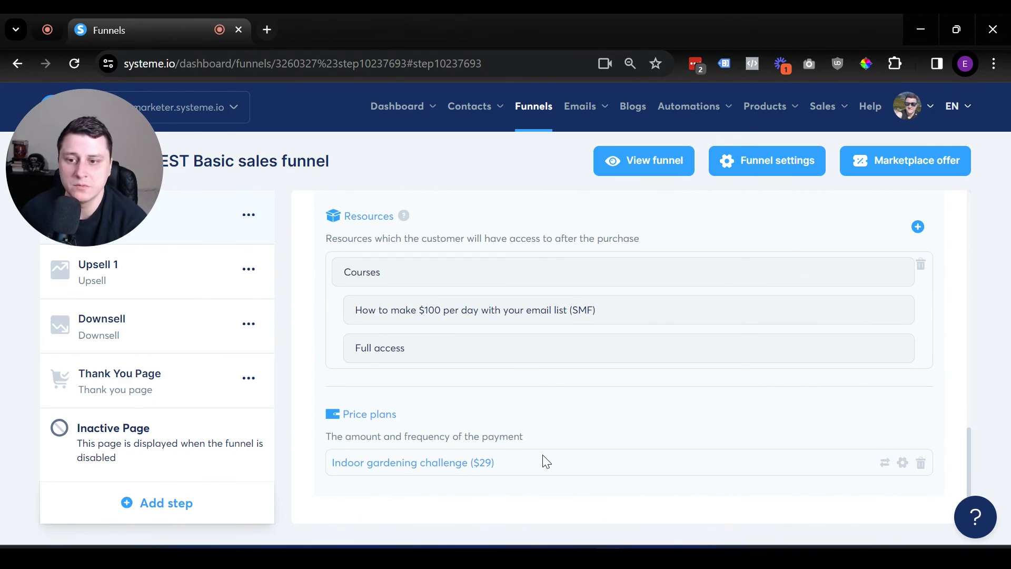